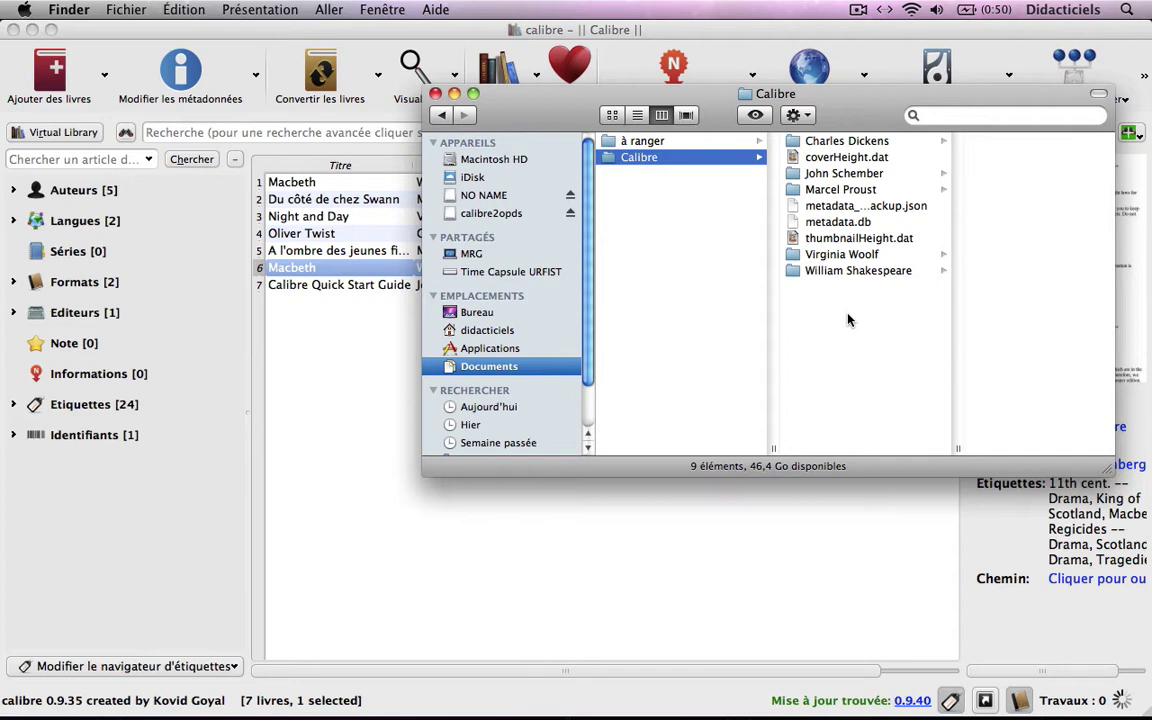
# - Inspect the EPUB and MOBI files stored in the Oliver Twist folder under Charles Dickens in the Calibre library
pyautogui.click(870, 141)
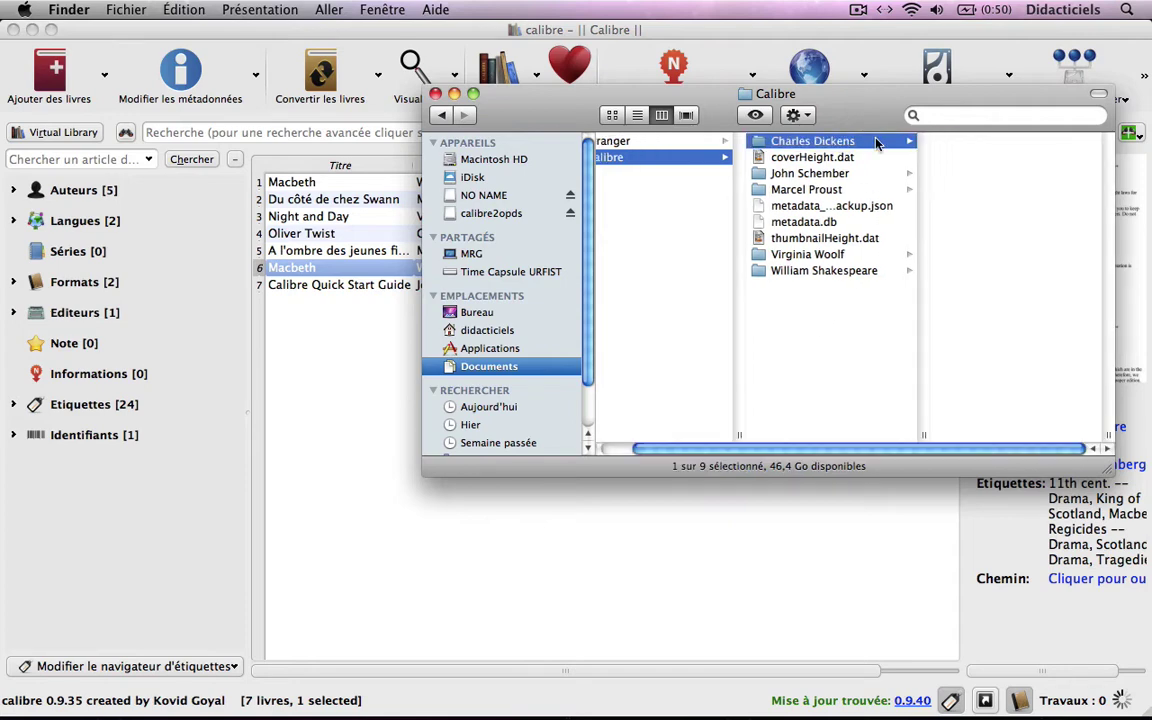
pyautogui.click(990, 143)
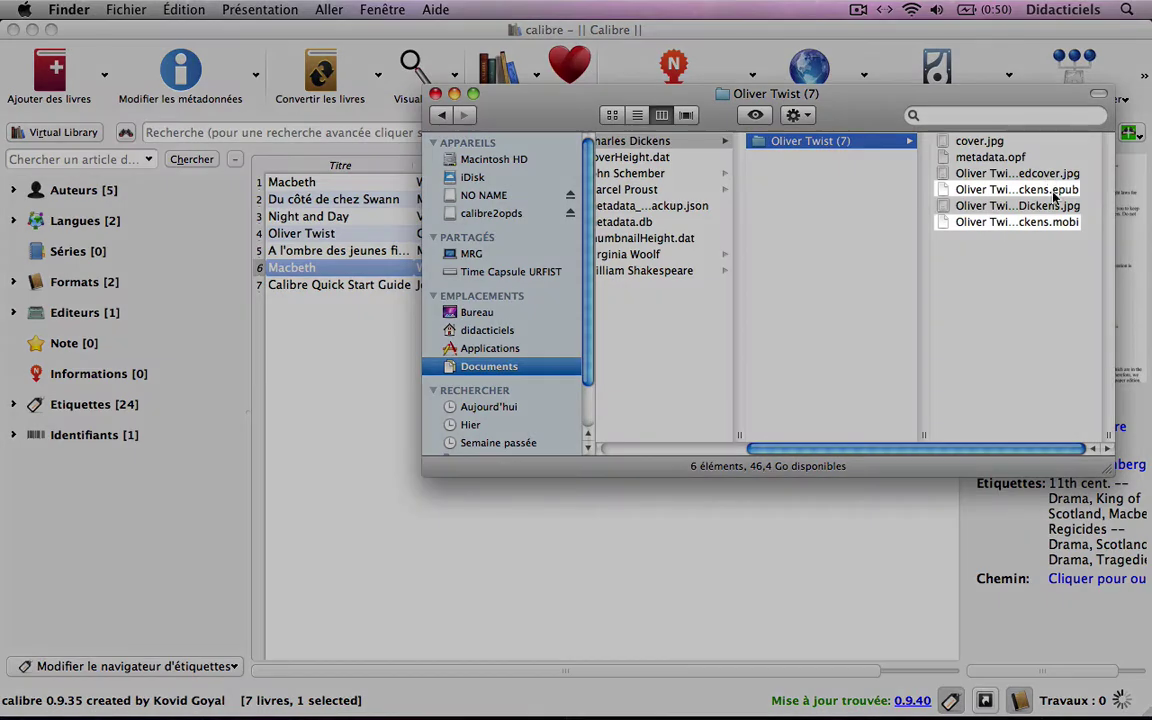
pyautogui.click(1052, 191)
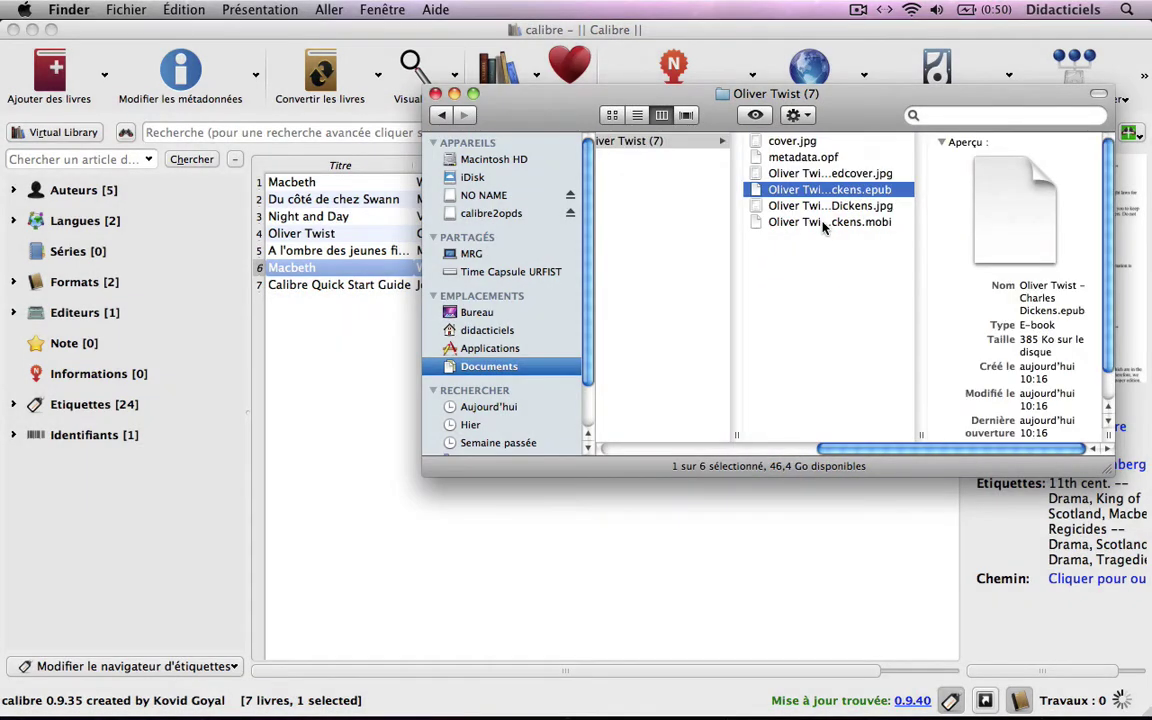
pyautogui.click(822, 222)
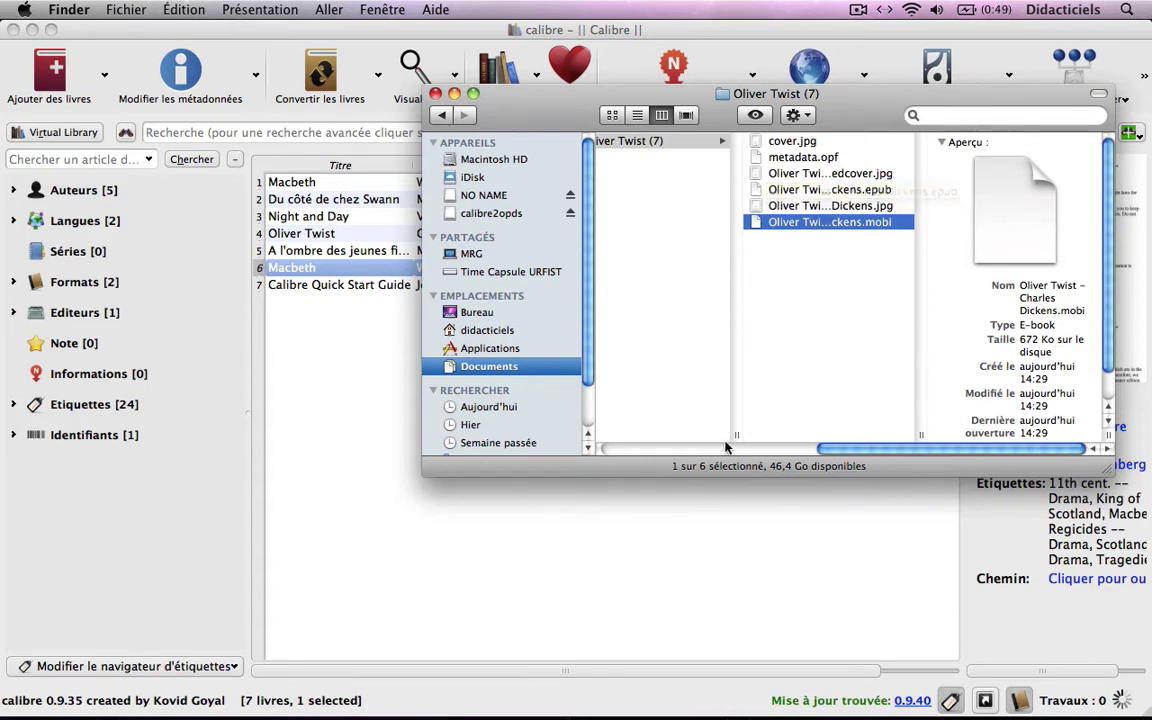
pyautogui.click(723, 452)
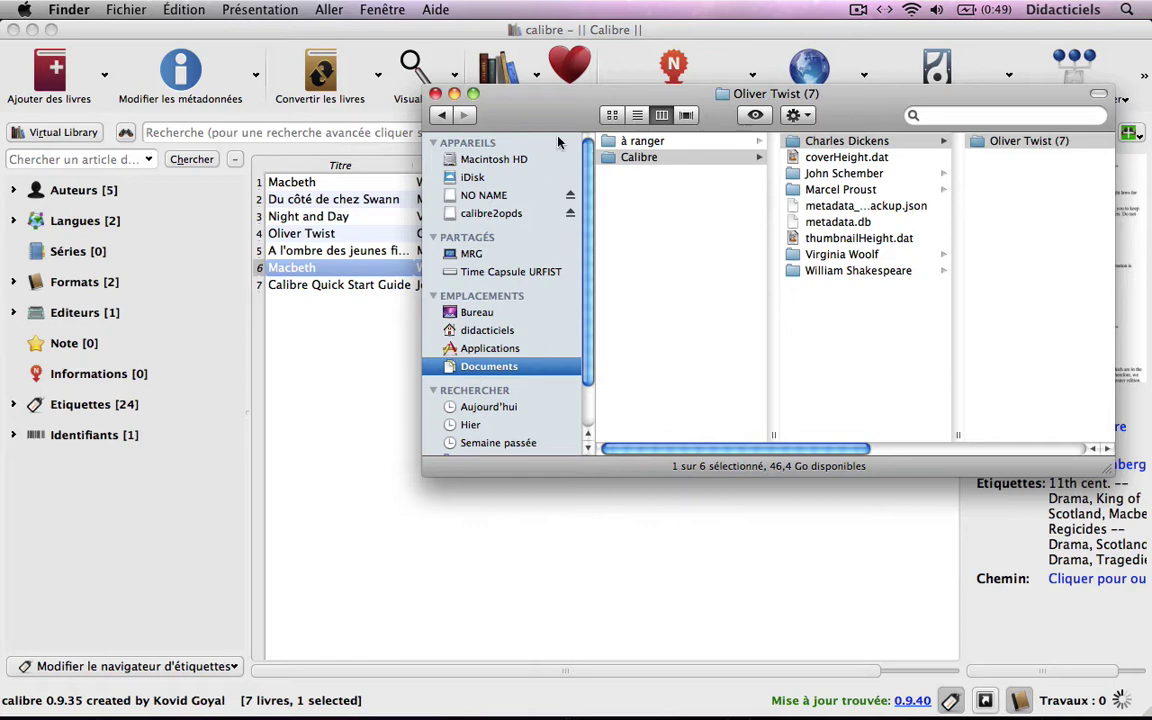
# - Switch to calibre, filter the library by individual authors such as Marcel Proust, and clear the filter to list all books
pyautogui.click(354, 371)
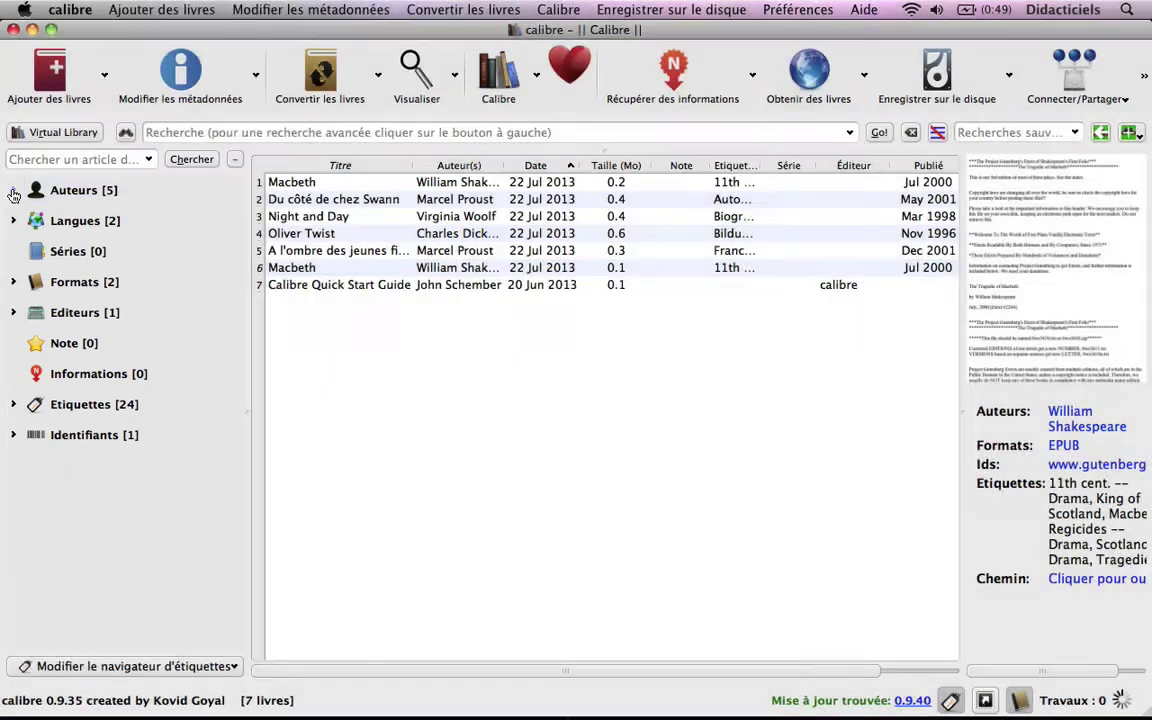
pyautogui.click(13, 191)
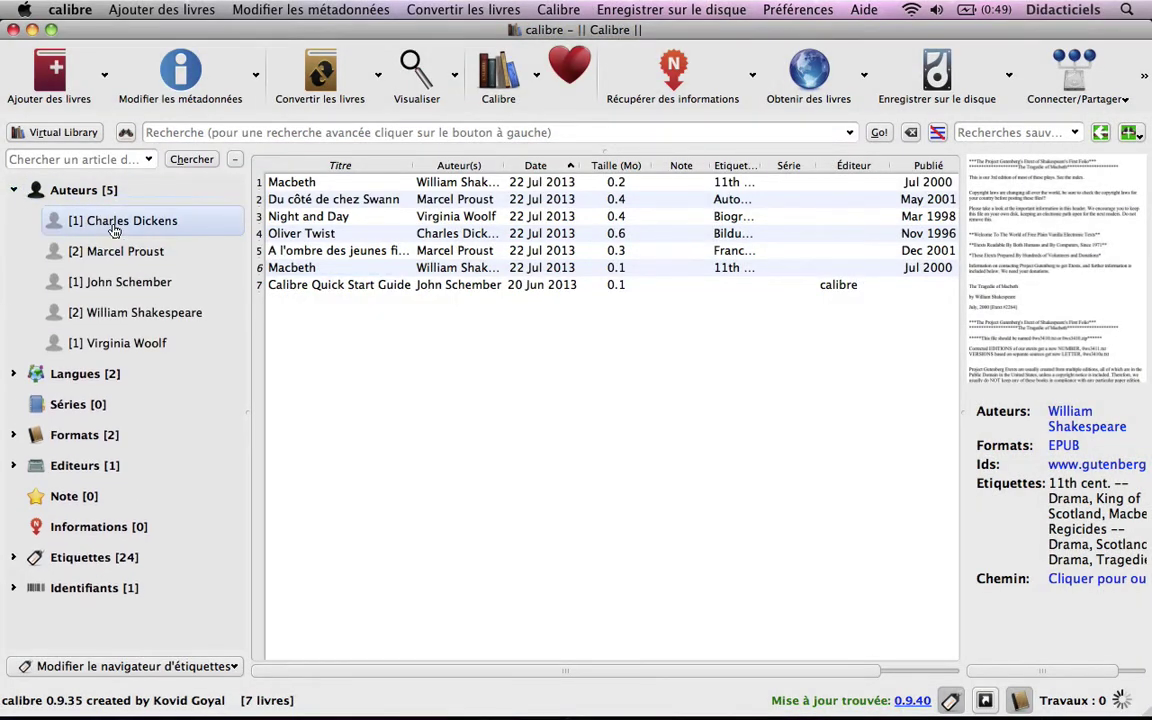
pyautogui.click(125, 225)
pyautogui.click(114, 254)
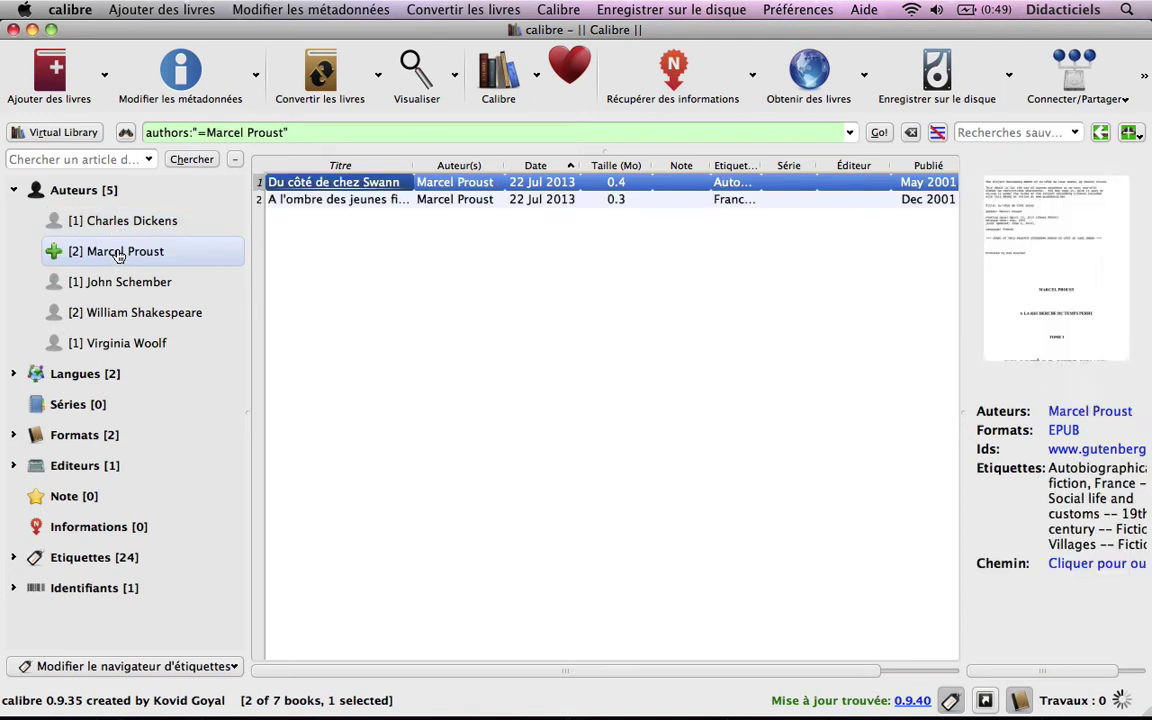
pyautogui.click(120, 283)
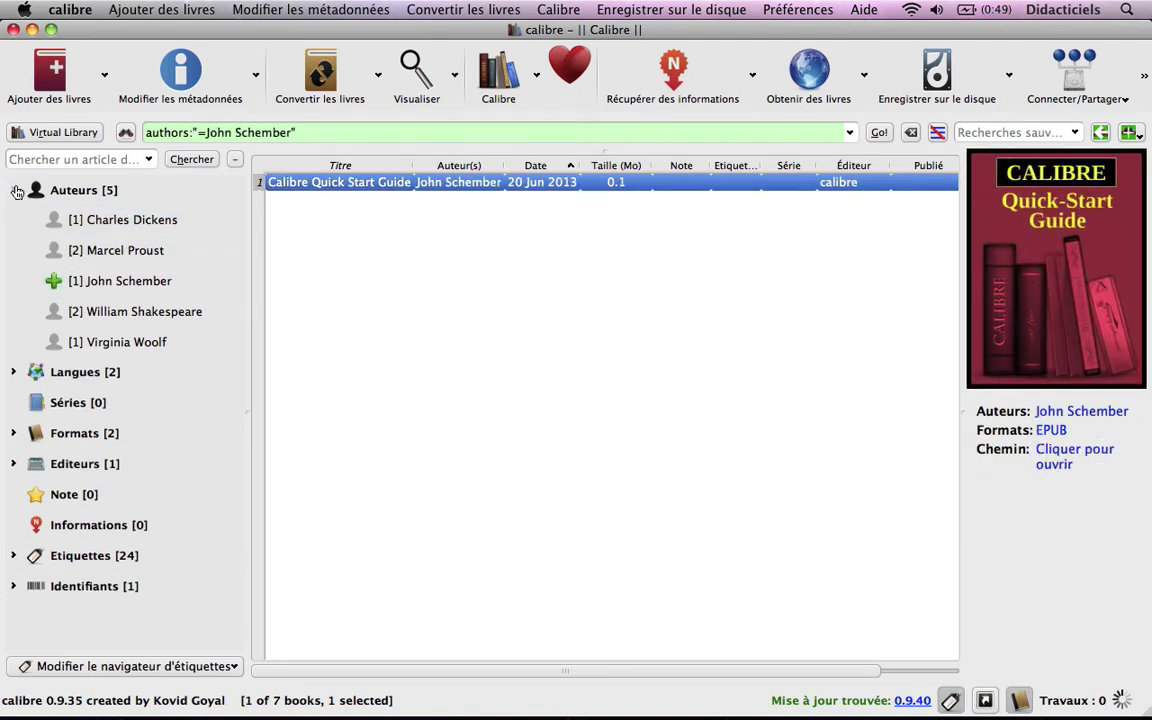
pyautogui.click(16, 191)
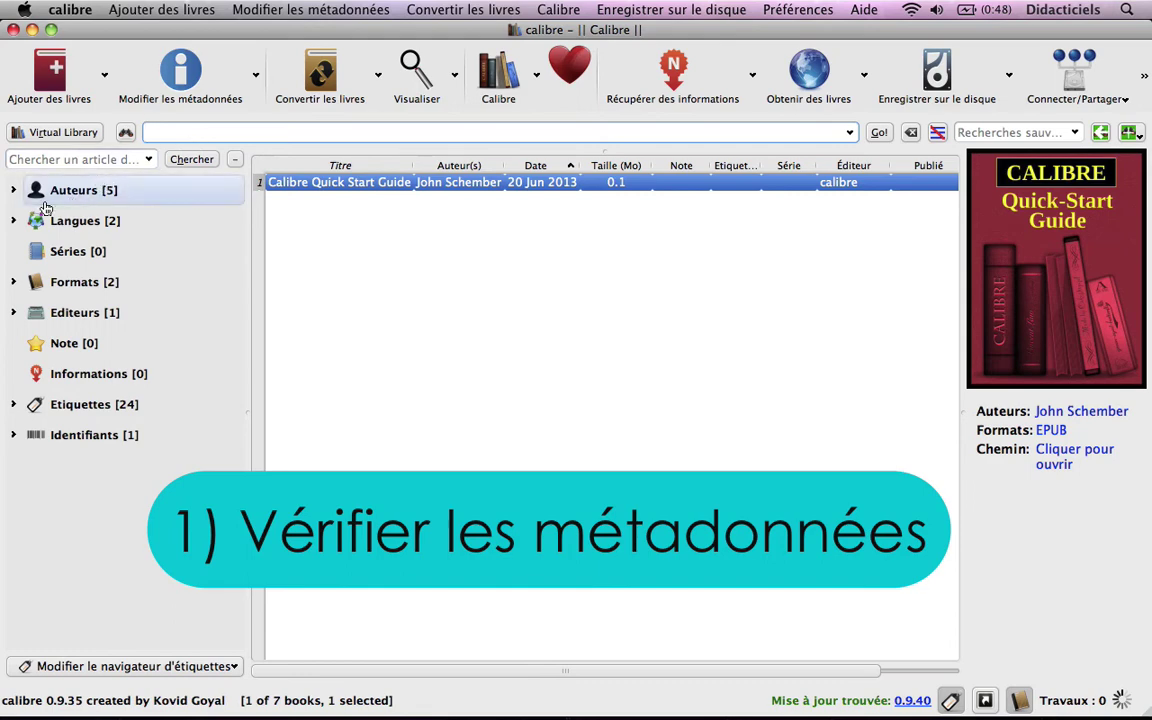
pyautogui.click(880, 134)
# - Edit the metadata of the first Macbeth entry and replace its tags with "littérature anglaise"
pyautogui.click(280, 183)
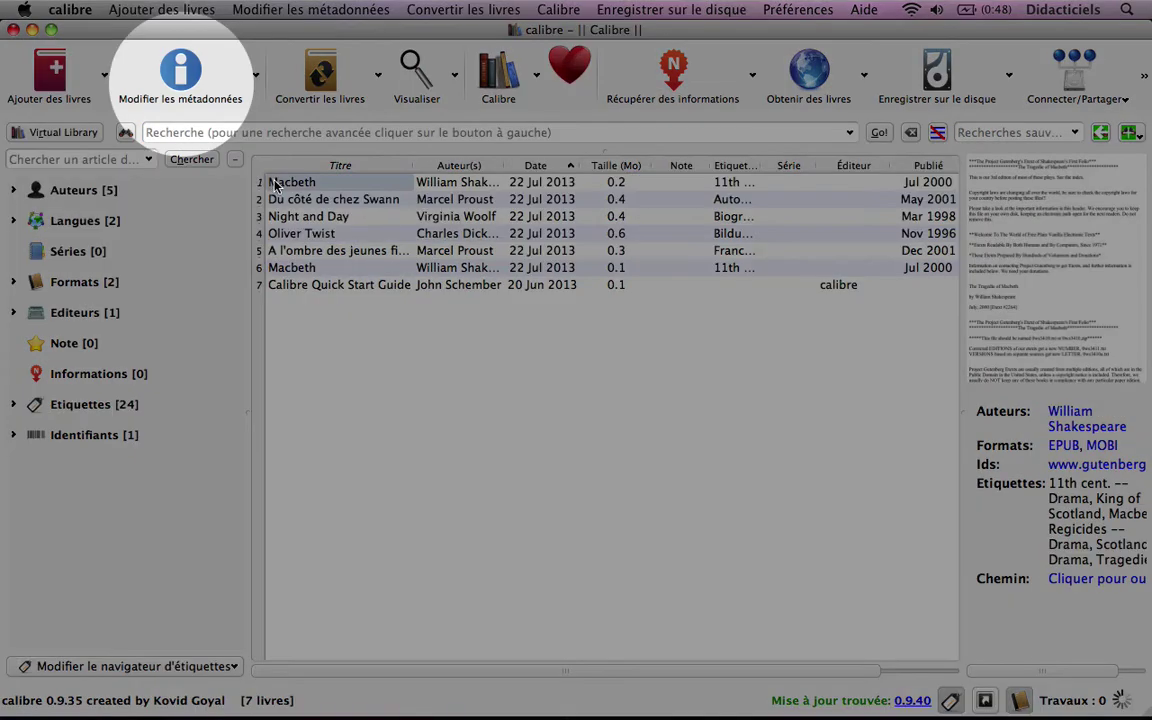
pyautogui.click(160, 70)
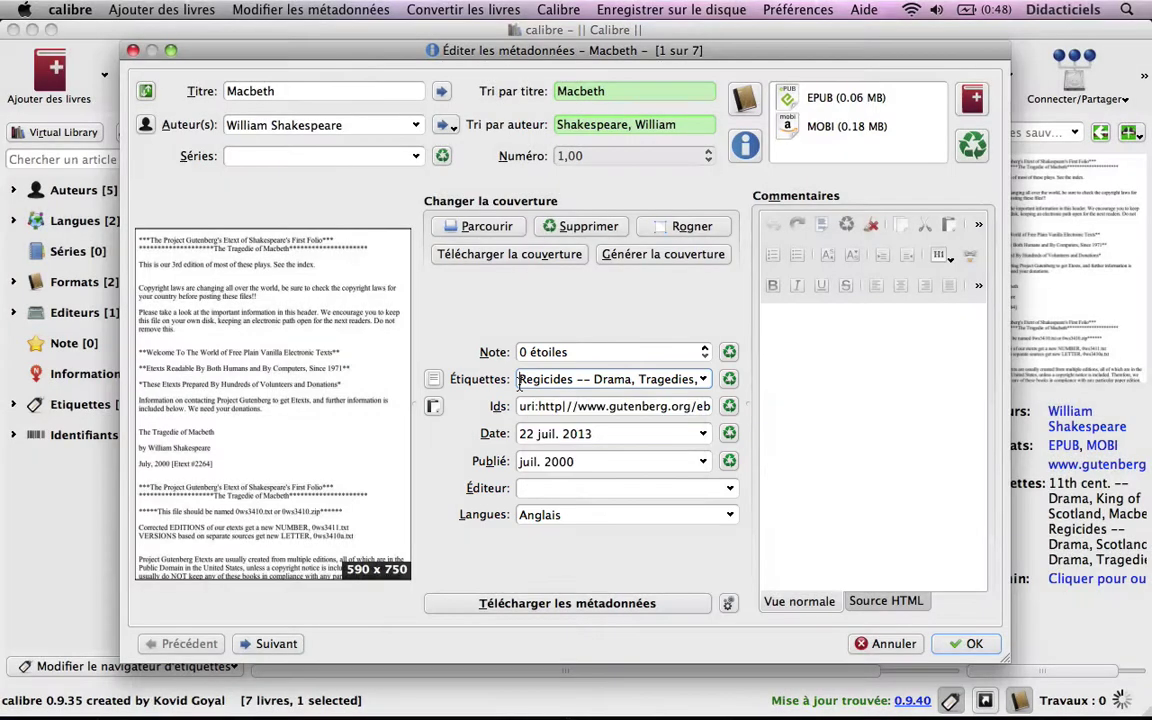
pyautogui.moveTo(519, 385); pyautogui.dragTo(747, 385)
pyautogui.press('BackSpace')
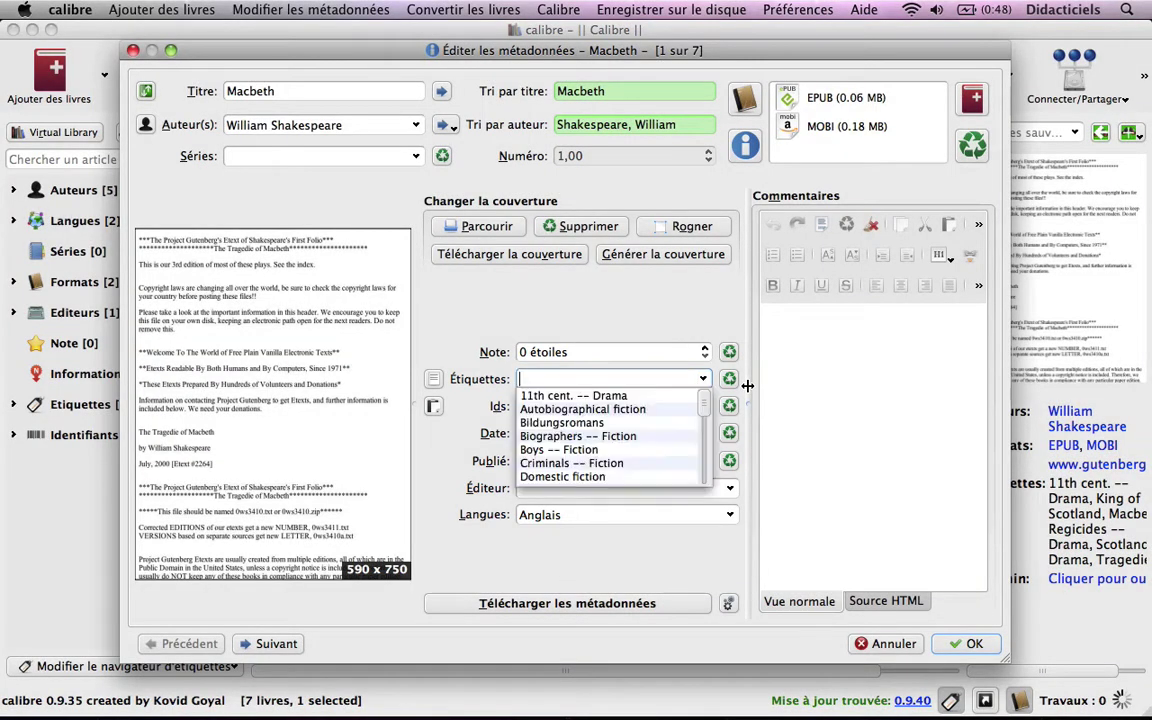
pyautogui.write('littérature')
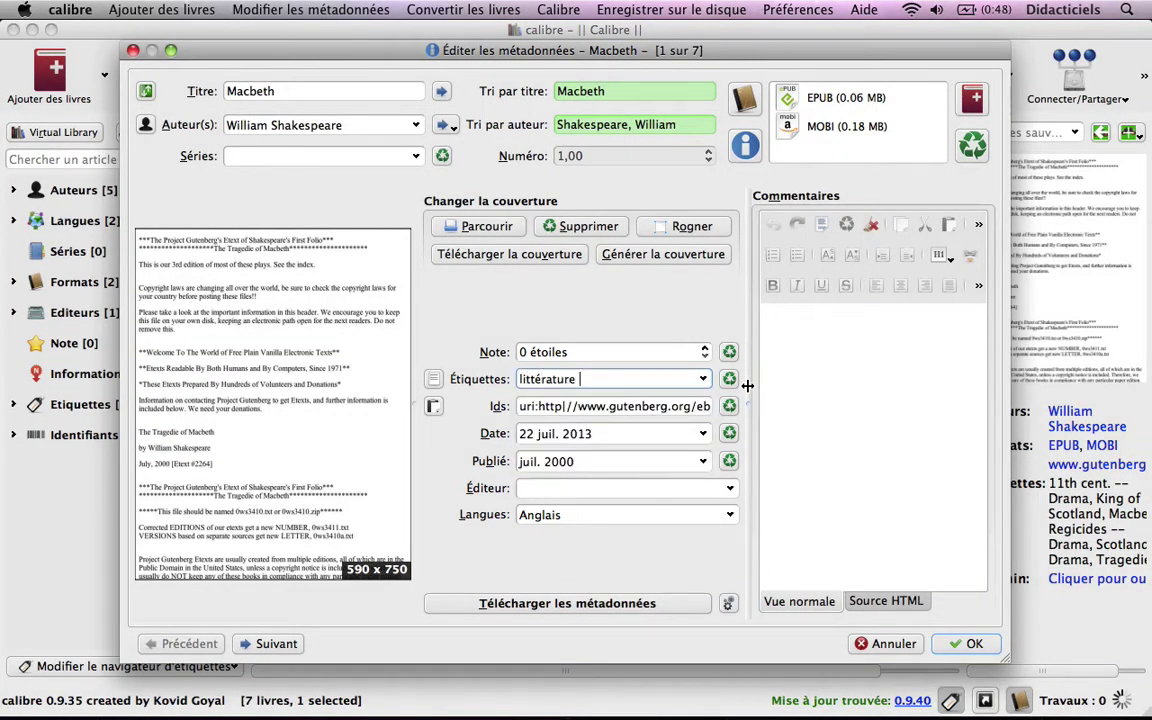
pyautogui.write(' anglaise')
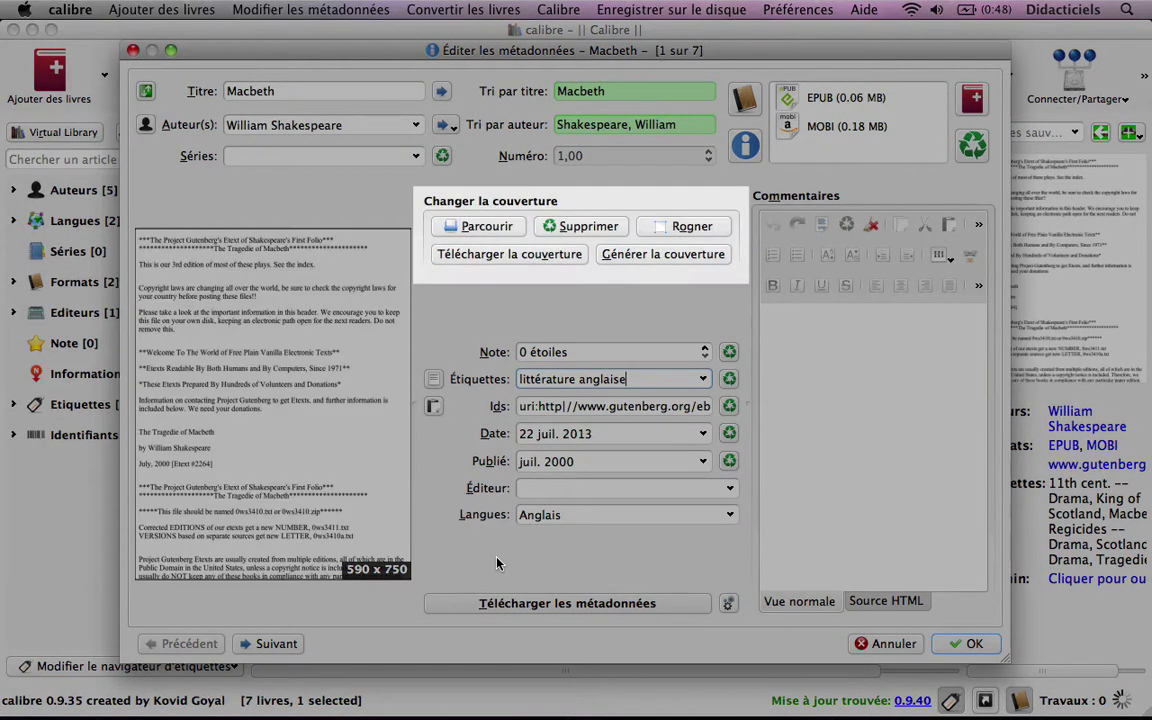
# - Download a new cover for Macbeth, choosing the 374x470 image from Google
pyautogui.click(501, 262)
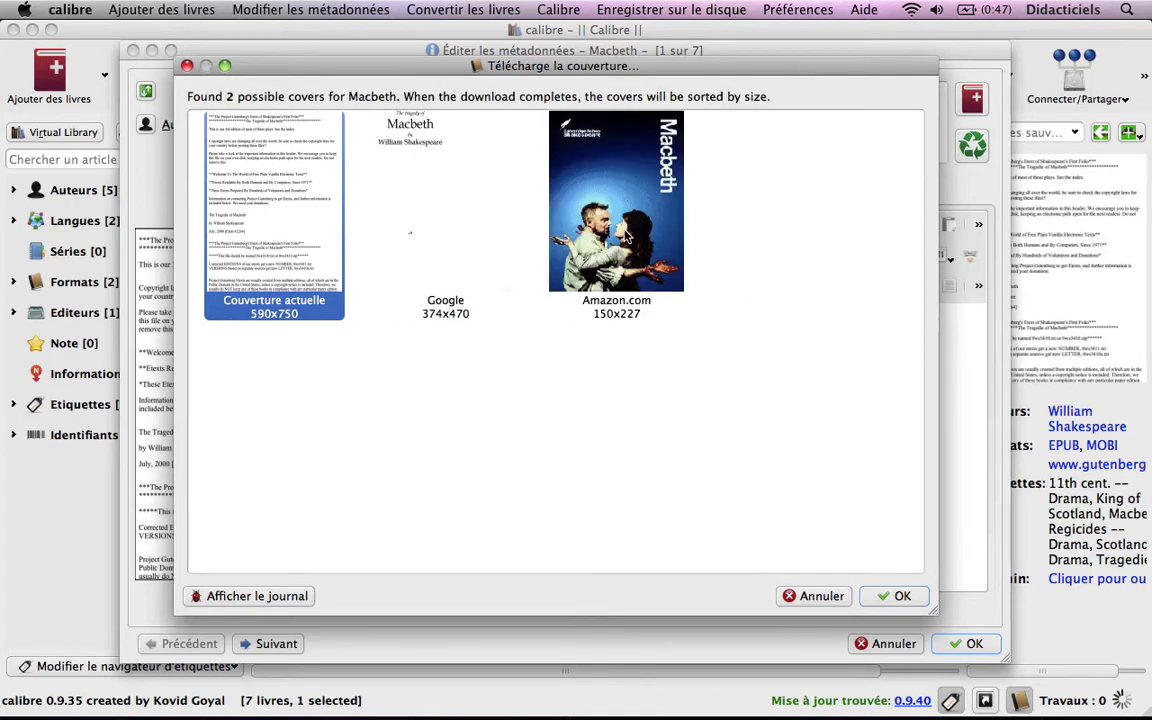
pyautogui.click(424, 209)
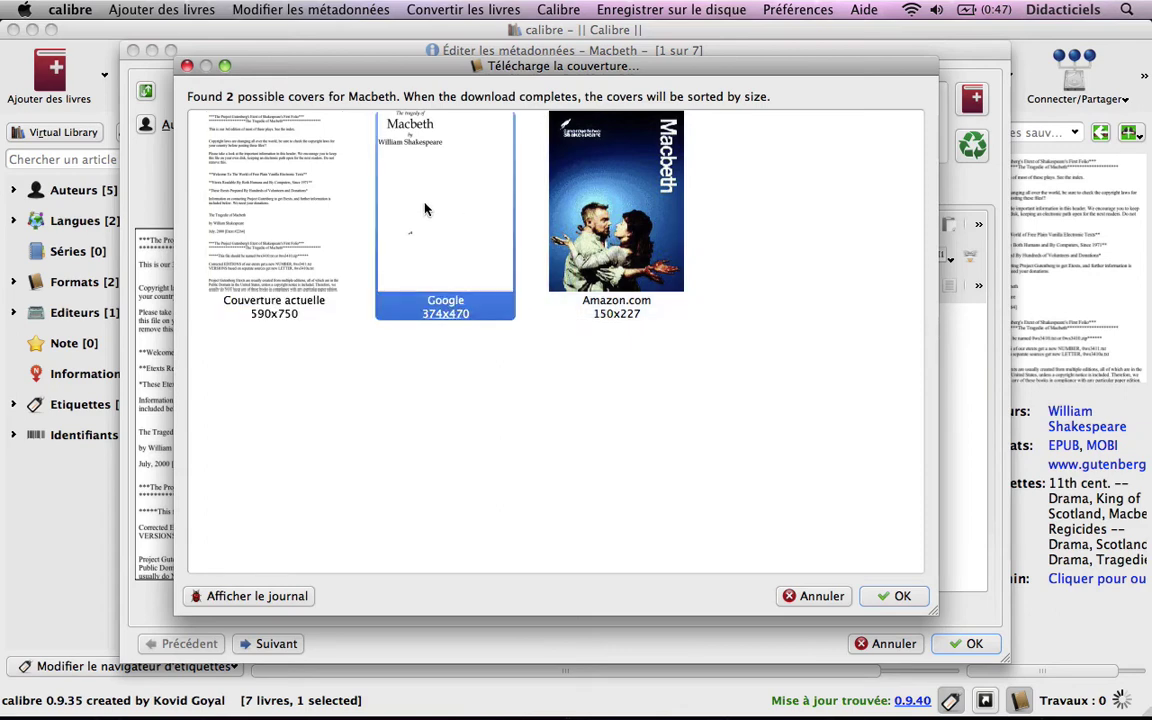
pyautogui.click(895, 596)
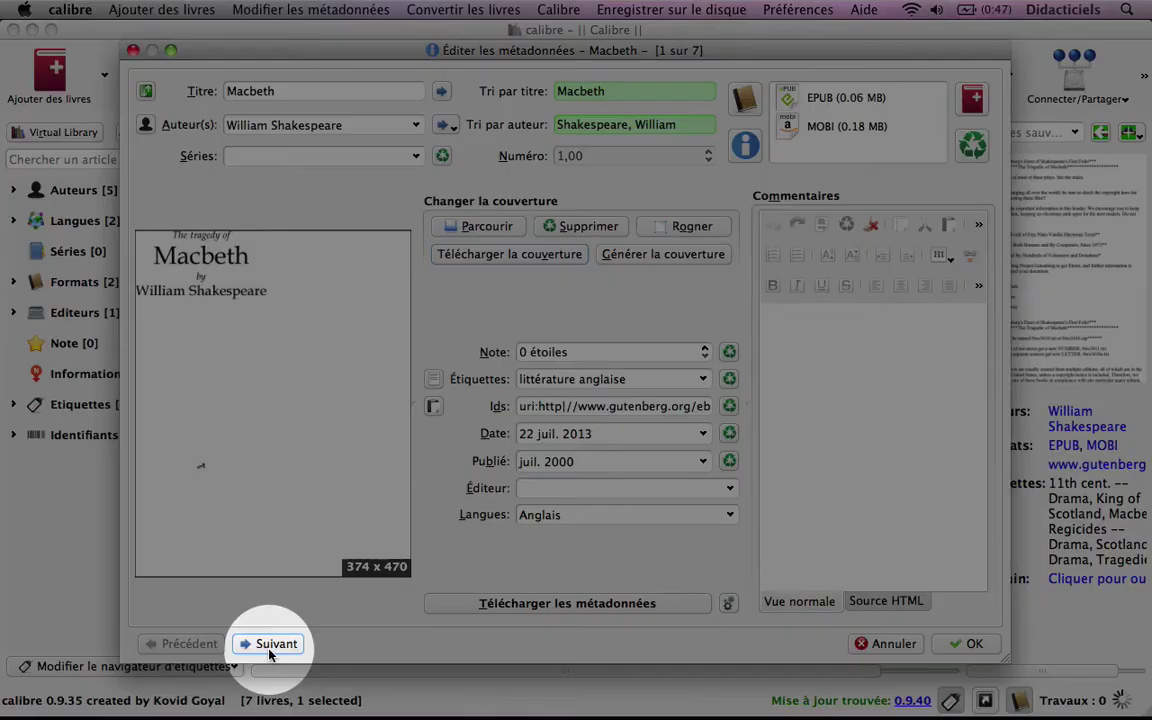
# - Move on to the metadata of "Du côté de chez Swann" and download the Amazon.com cover for it
pyautogui.click(269, 645)
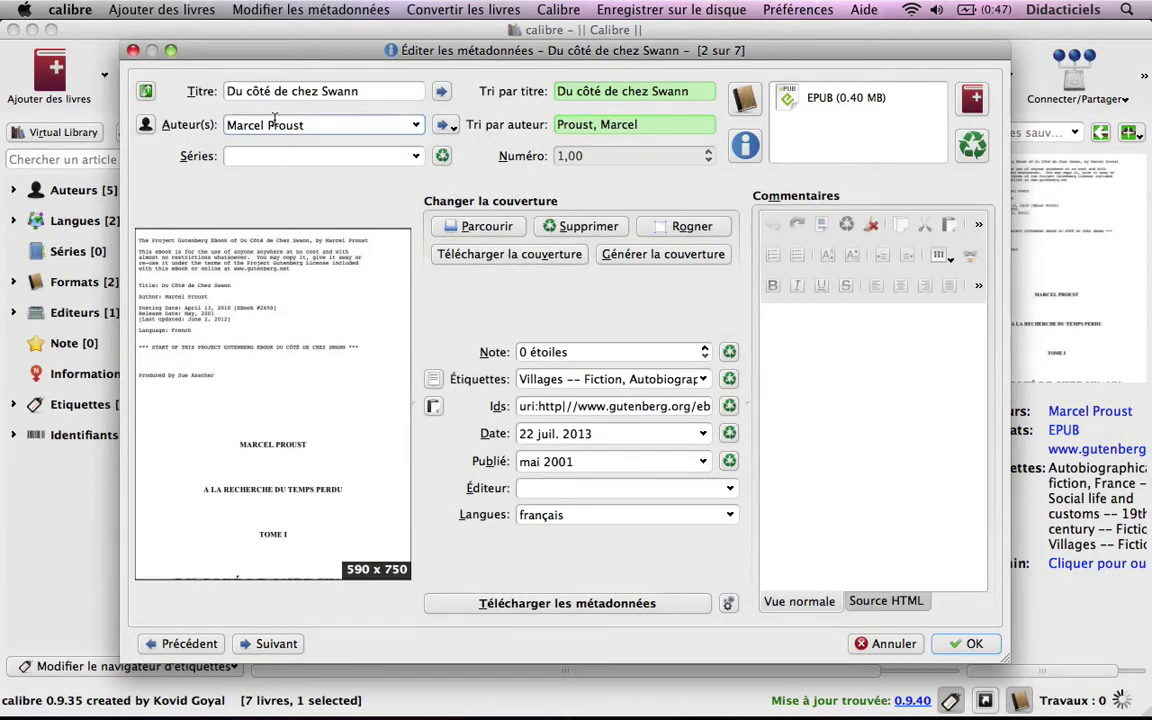
pyautogui.click(604, 131)
pyautogui.click(483, 256)
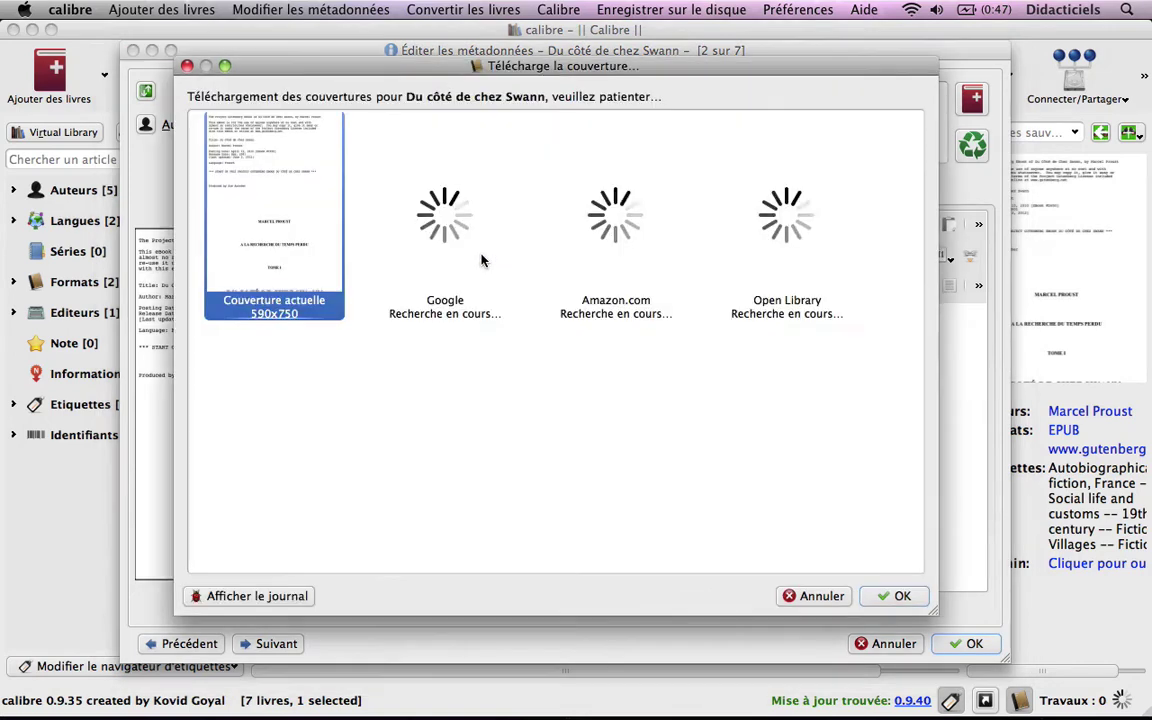
pyautogui.click(641, 210)
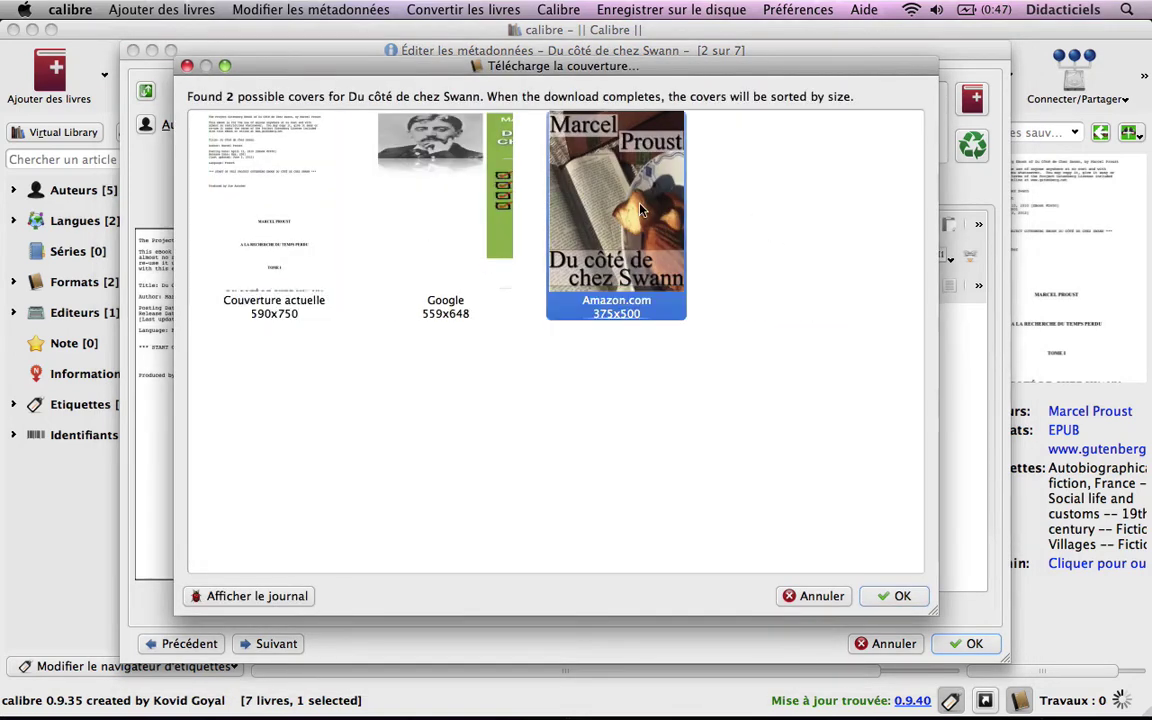
pyautogui.click(893, 596)
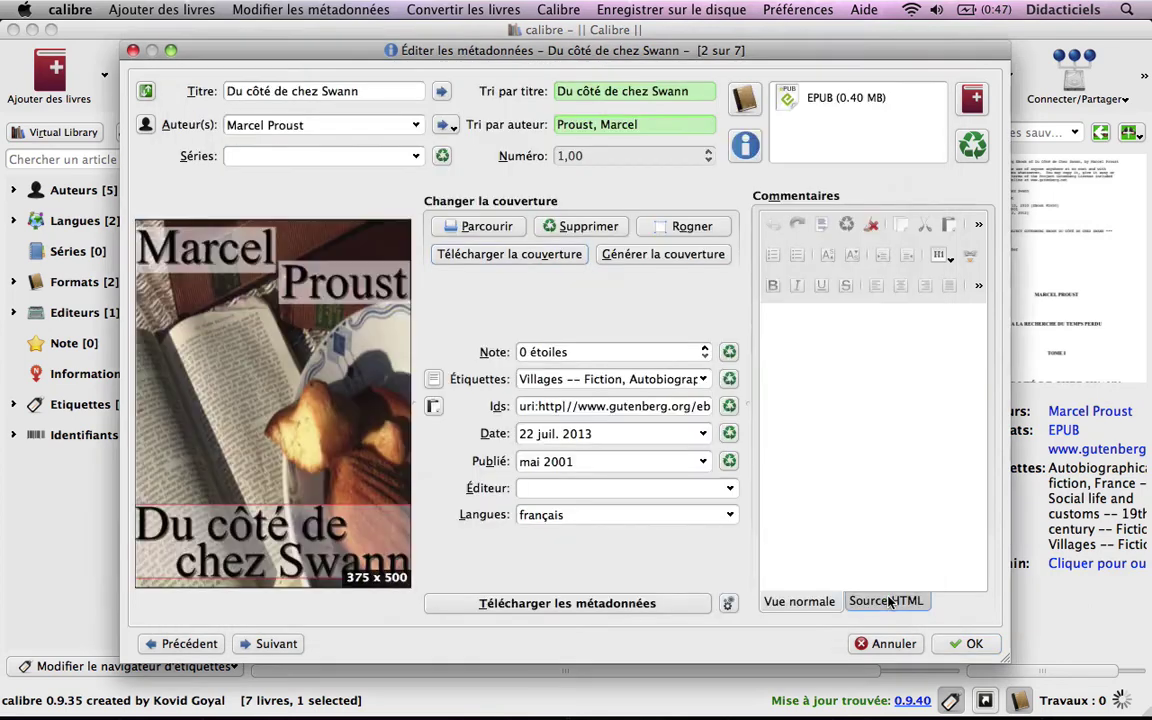
# - Replace the tags of "Du côté de chez Swann" with "littérature française" and save the metadata edits
pyautogui.tripleClick(572, 383)
pyautogui.write('litté')
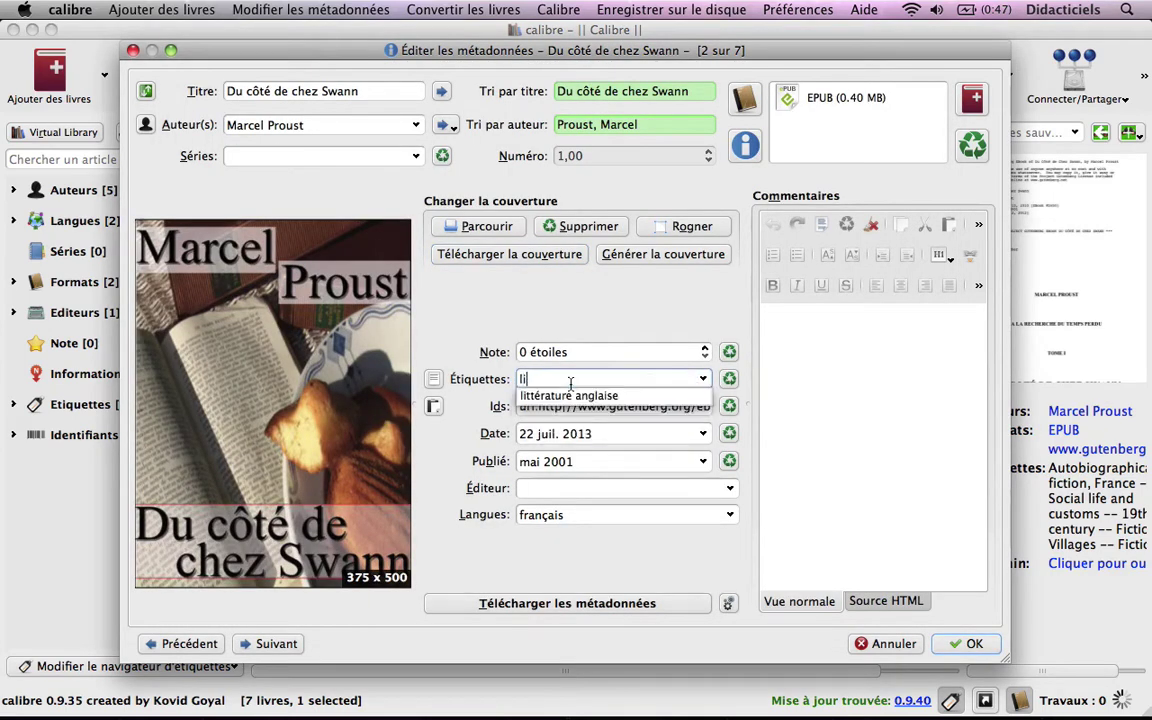
pyautogui.write('rature fran')
pyautogui.write('çaise')
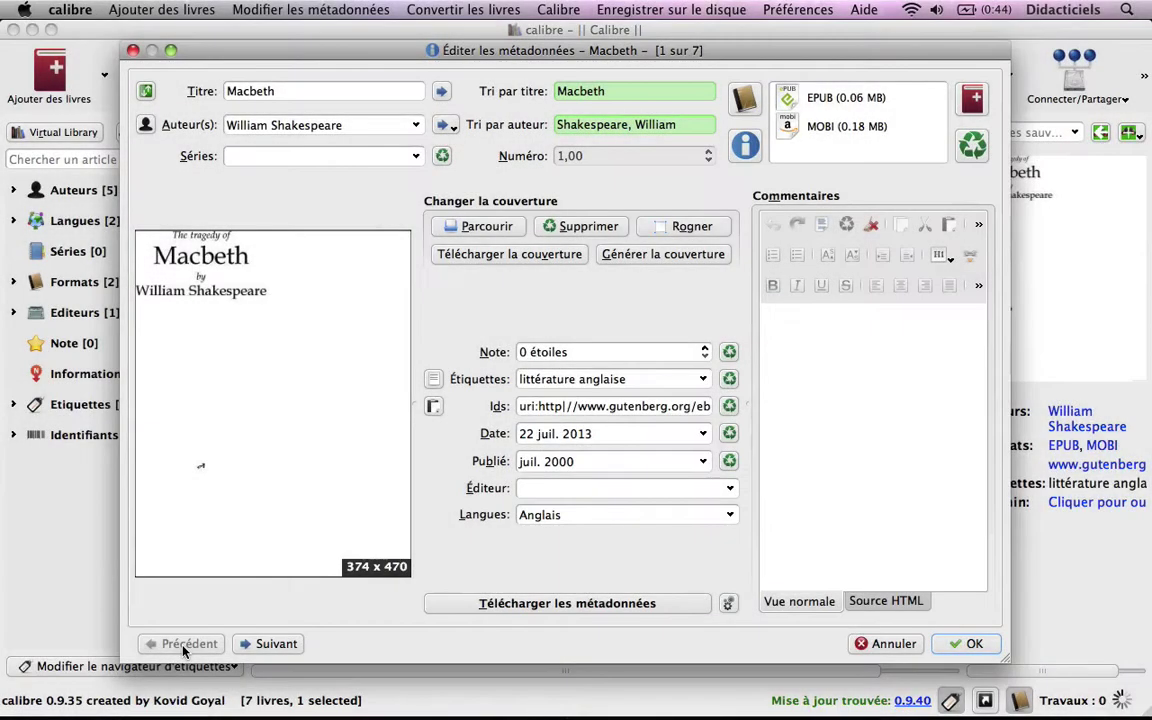
pyautogui.click(955, 645)
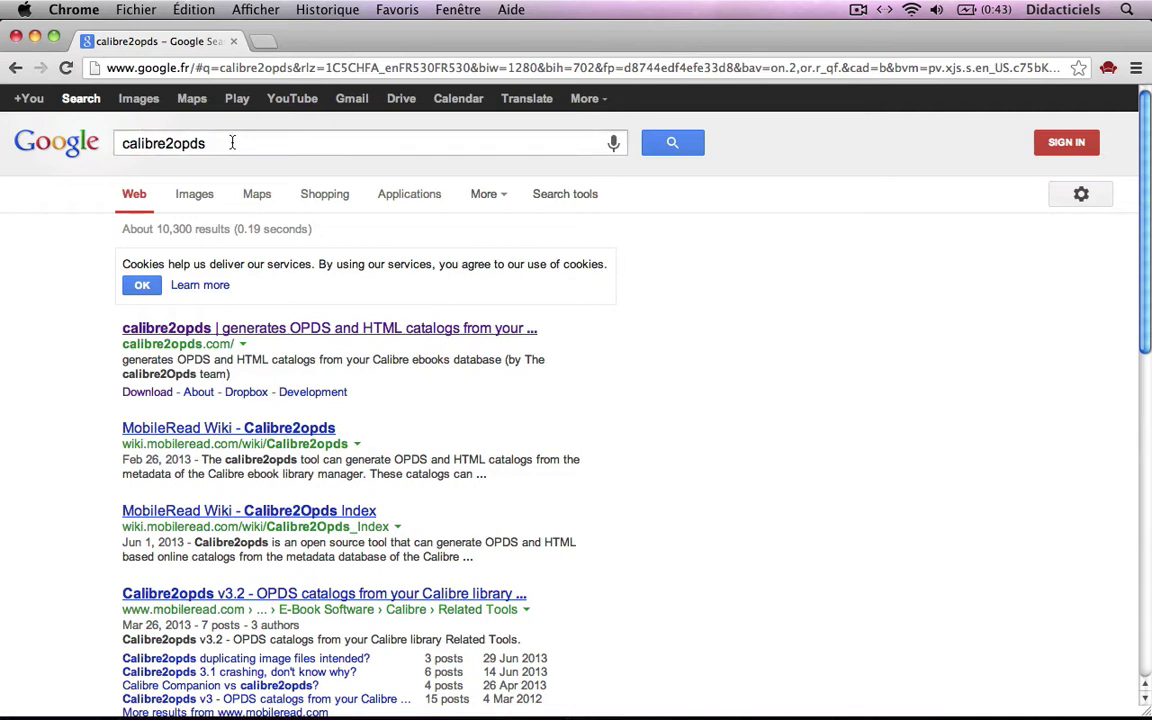
# - Open the calibre2opds.com website from the Google results for calibre2opds
pyautogui.doubleClick(231, 143)
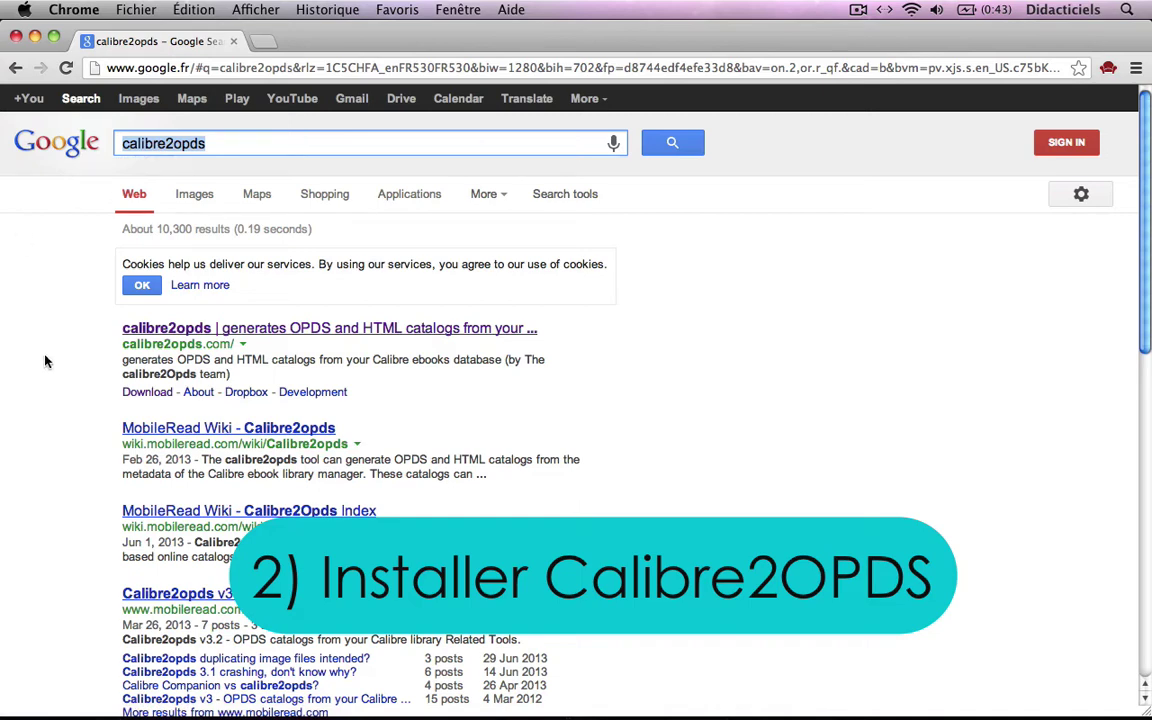
pyautogui.scroll(-2, 45, 361)
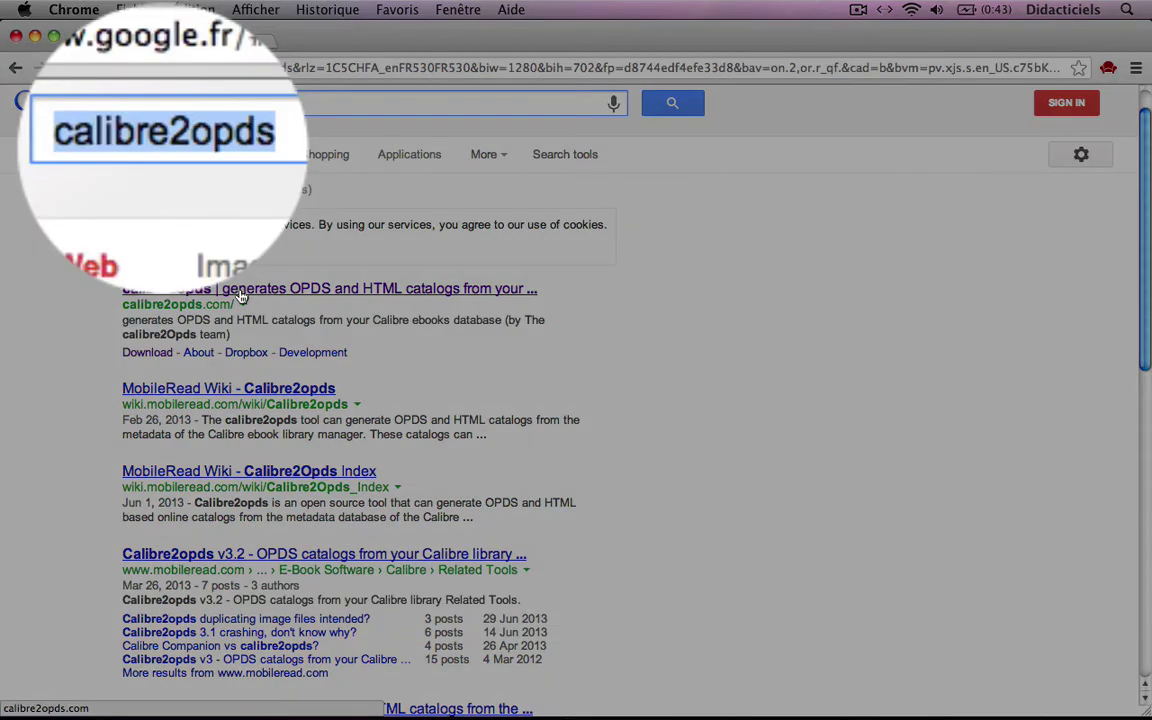
pyautogui.click(241, 295)
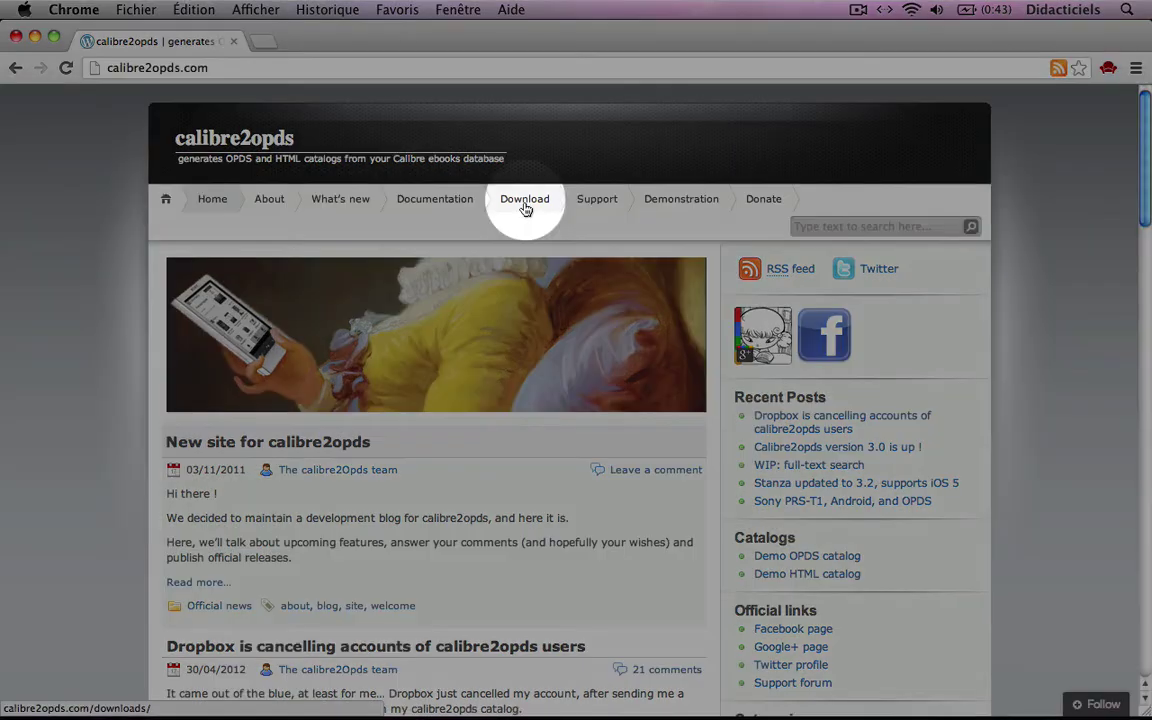
# - Download the Mac OSX version of calibre2opds v3.1 (rev 170) from the site's download page
pyautogui.click(524, 204)
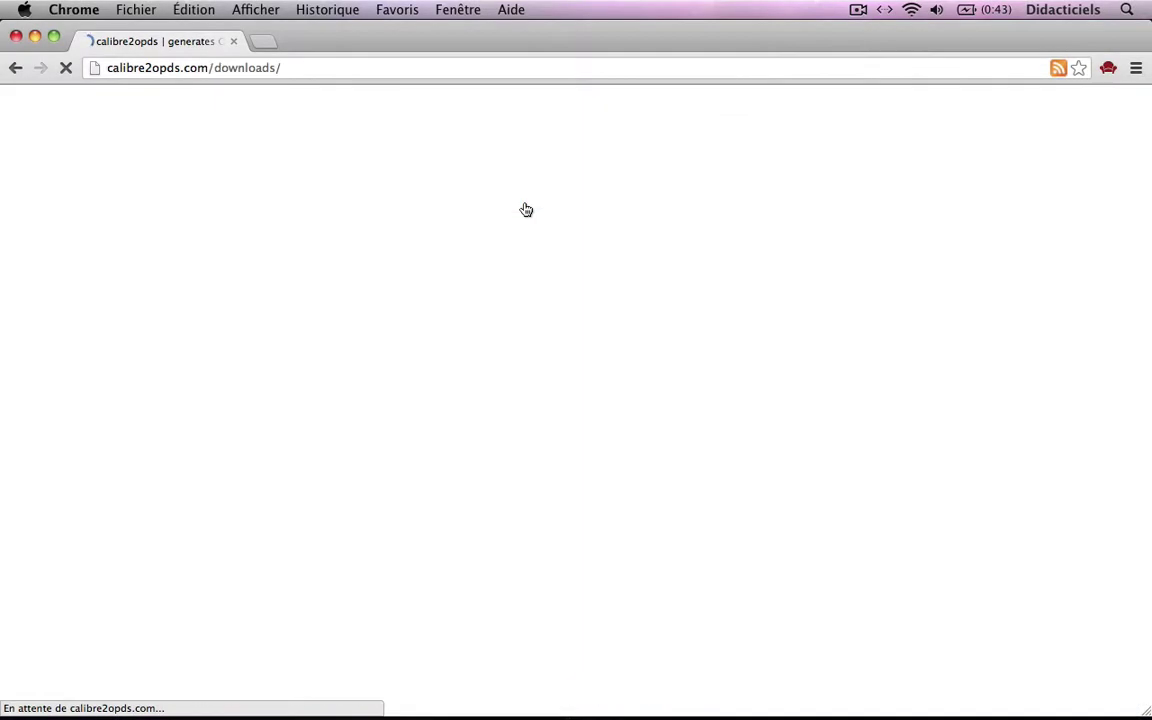
pyautogui.scroll(-8, 36, 308)
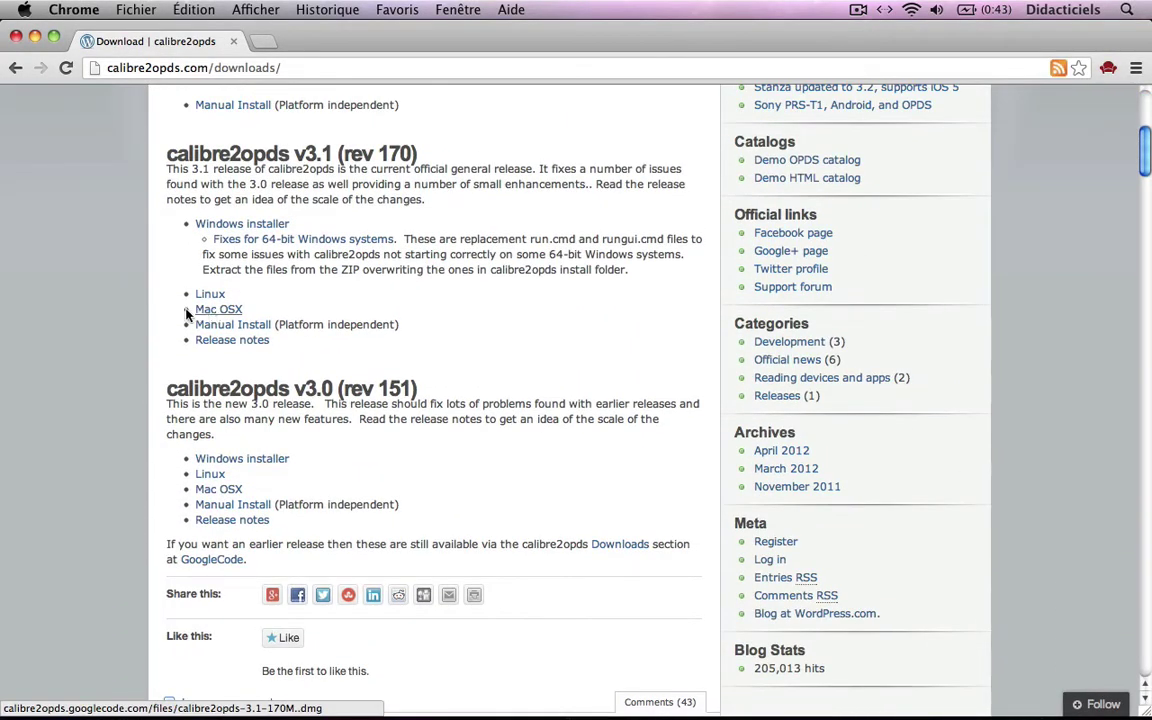
pyautogui.click(222, 312)
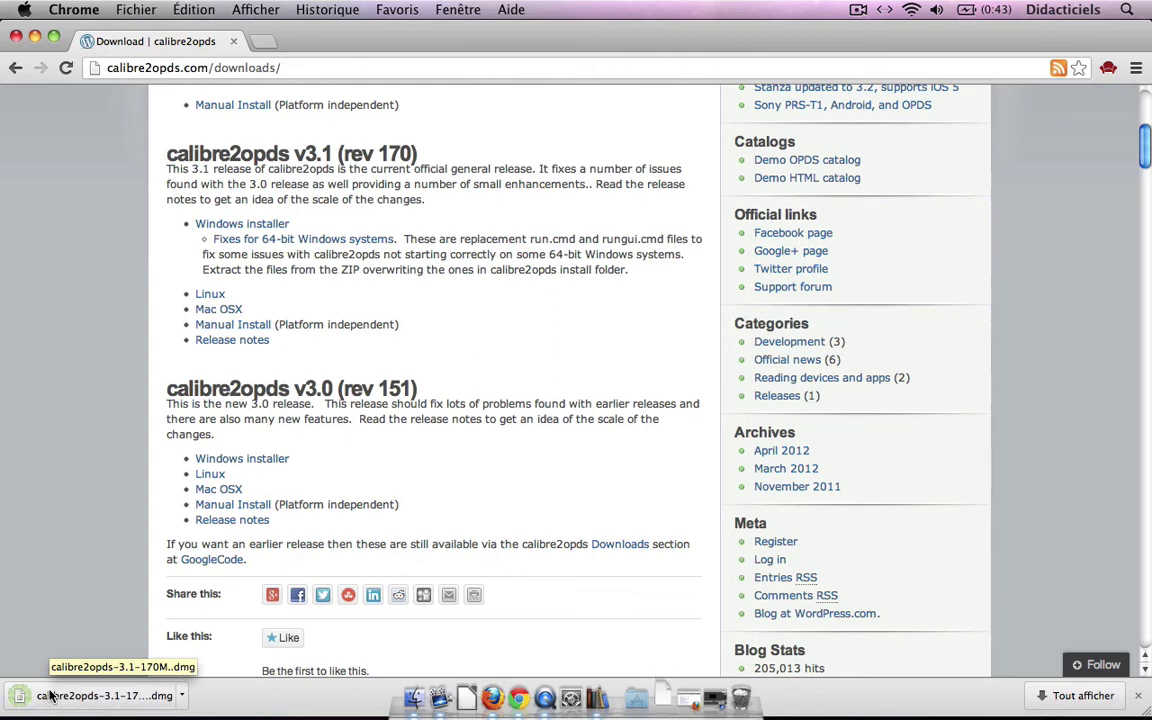
# - Show the downloaded calibre2opds disk image in the Finder and mount it
pyautogui.click(183, 698)
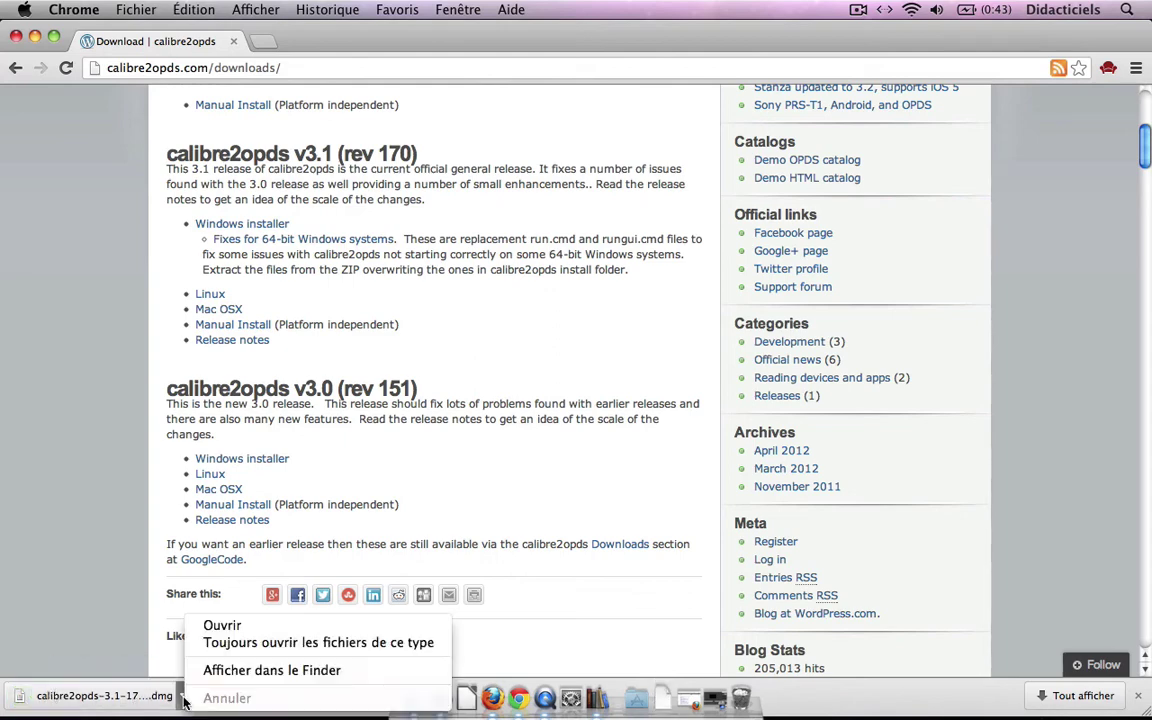
pyautogui.click(272, 670)
pyautogui.doubleClick(609, 219)
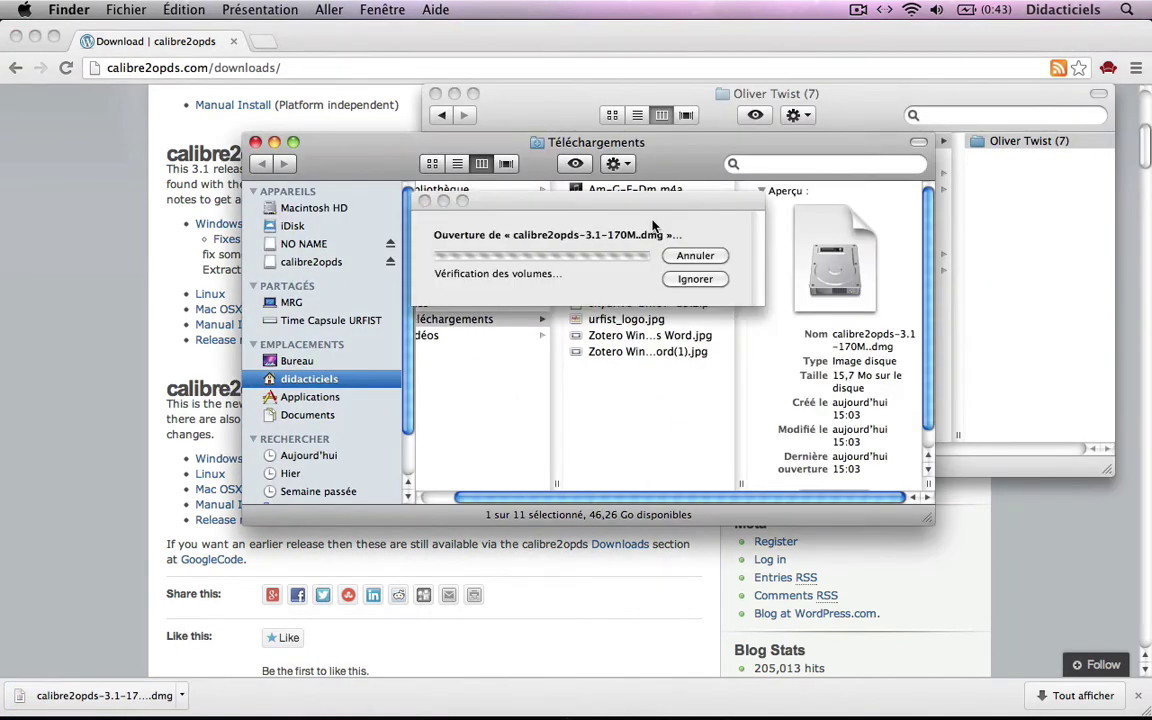
pyautogui.click(503, 158)
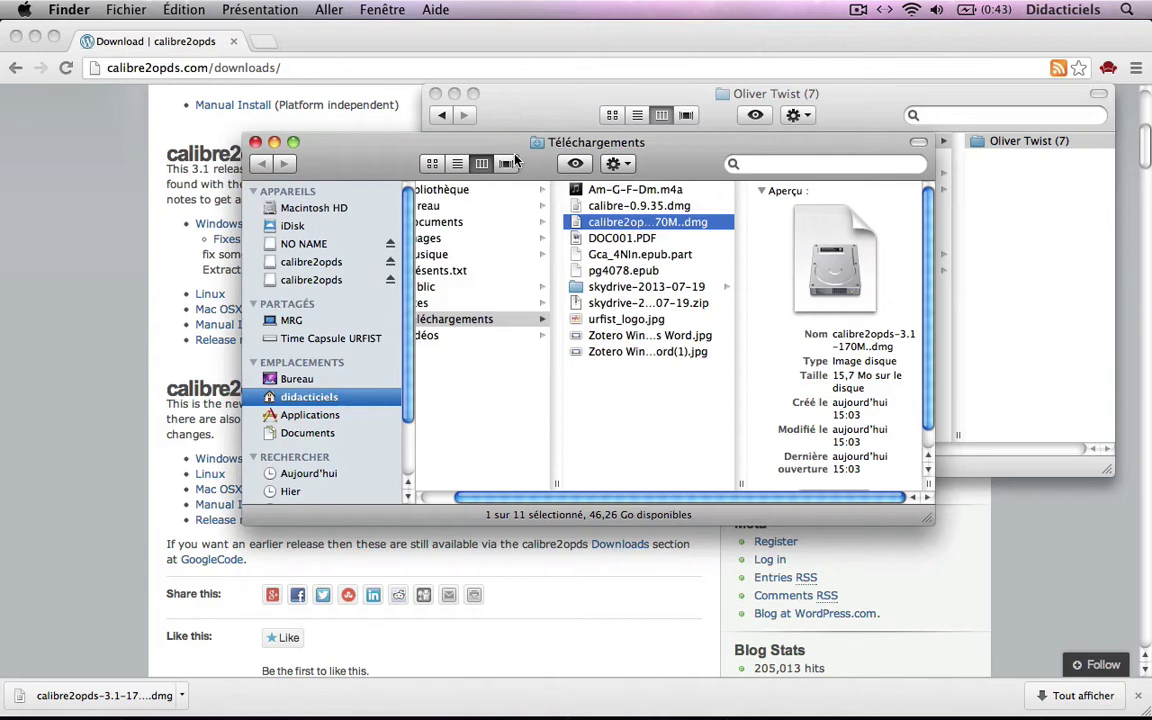
# - Open the newly mounted calibre2opds volume and copy the Calibre2Opds application into its Applications folder
pyautogui.click(313, 280)
pyautogui.moveTo(466, 193); pyautogui.dragTo(466, 193)
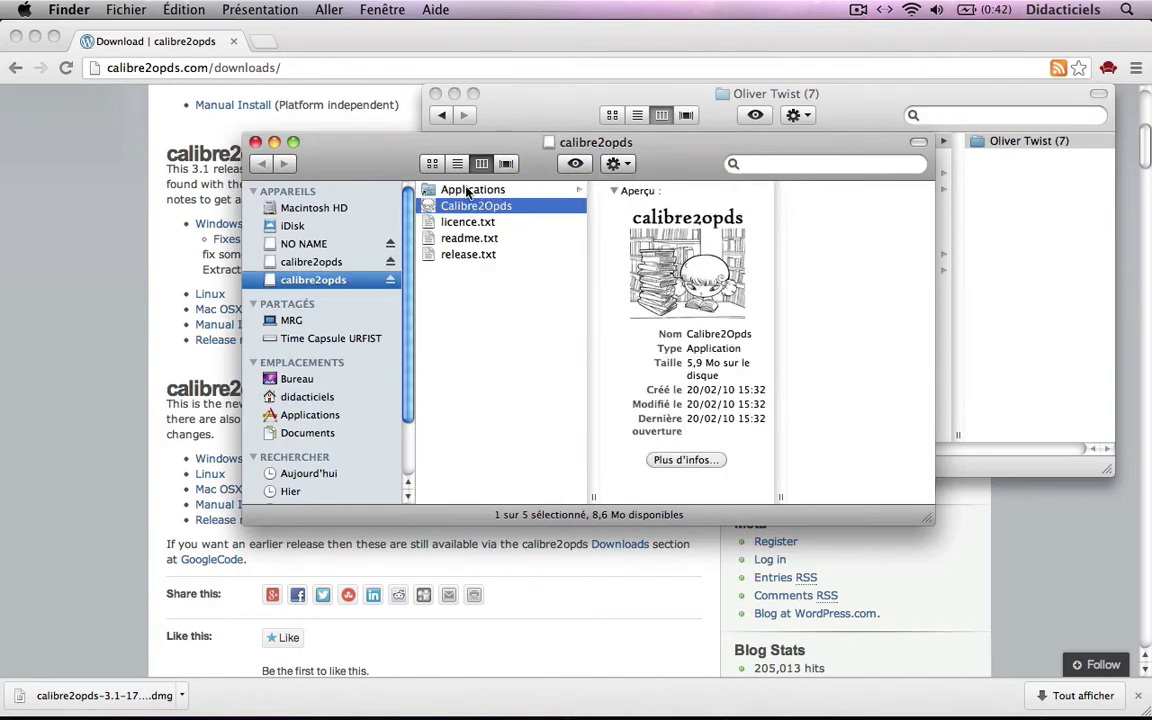
# - Eject the mounted calibre2opds disk images and launch Calibre2Opds from the Applications folder, approving the opening of the downloaded application
pyautogui.click(390, 280)
pyautogui.click(570, 215)
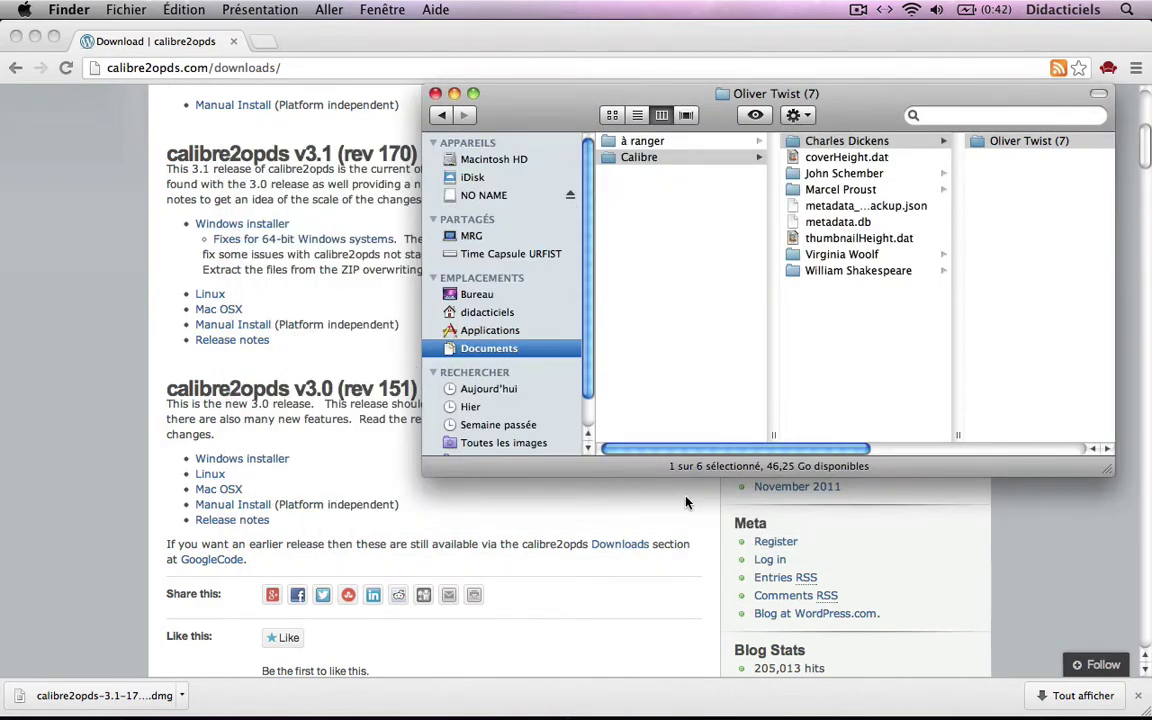
pyautogui.click(637, 697)
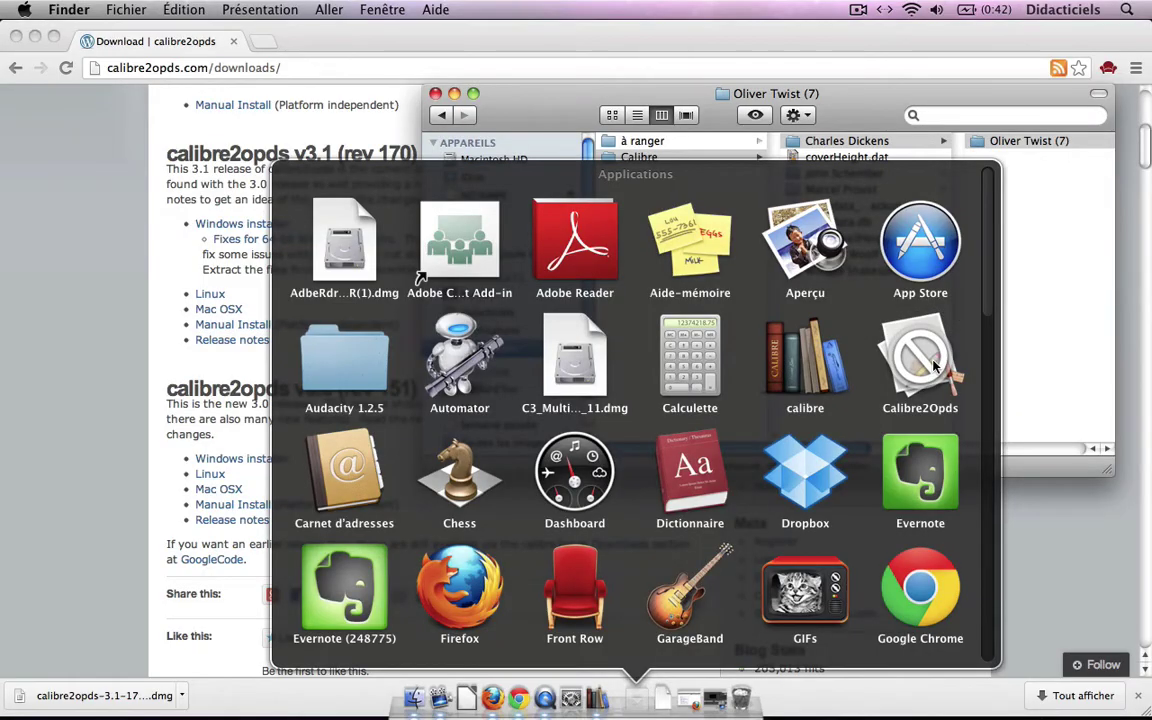
pyautogui.click(934, 366)
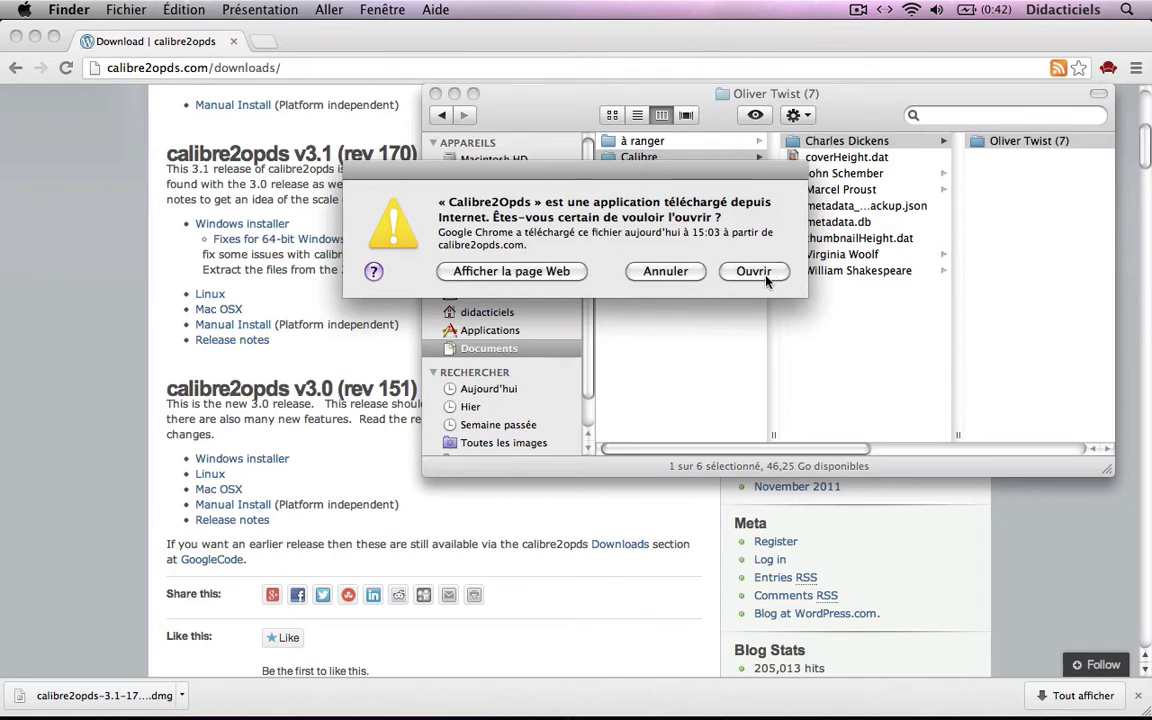
pyautogui.click(766, 278)
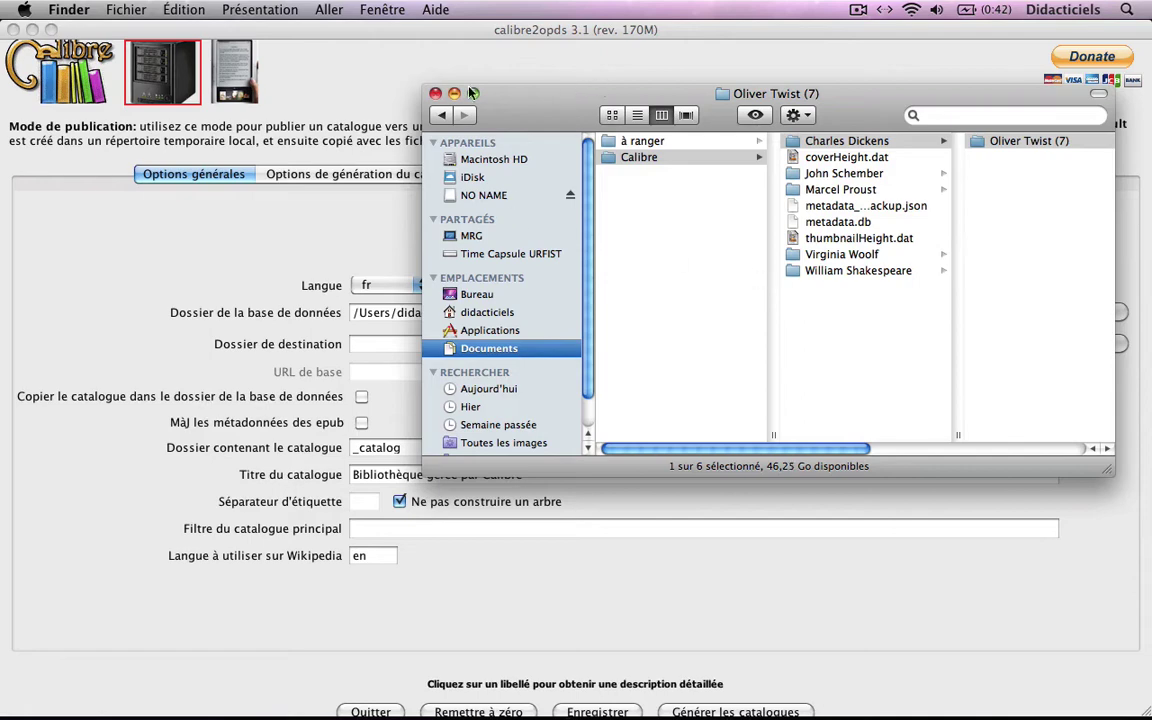
pyautogui.click(363, 70)
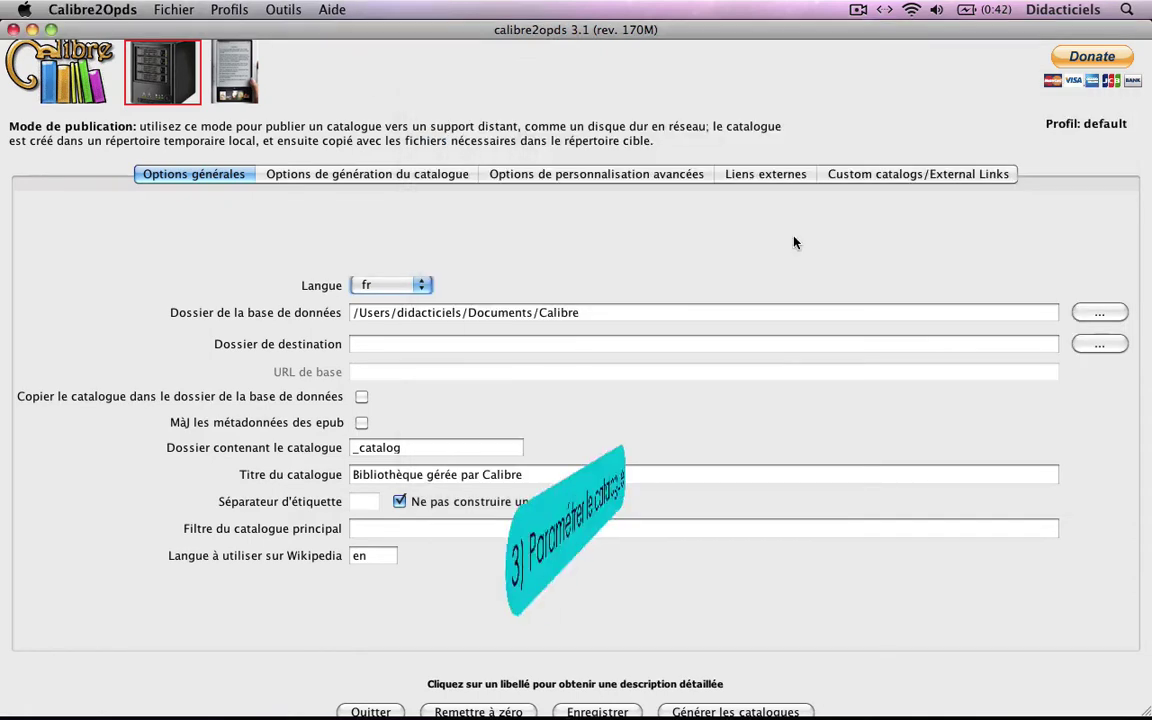
# - Compare the default, publication and Nook modes, choose the publication mode and fit the calibre2opds window to the screen
pyautogui.click(73, 74)
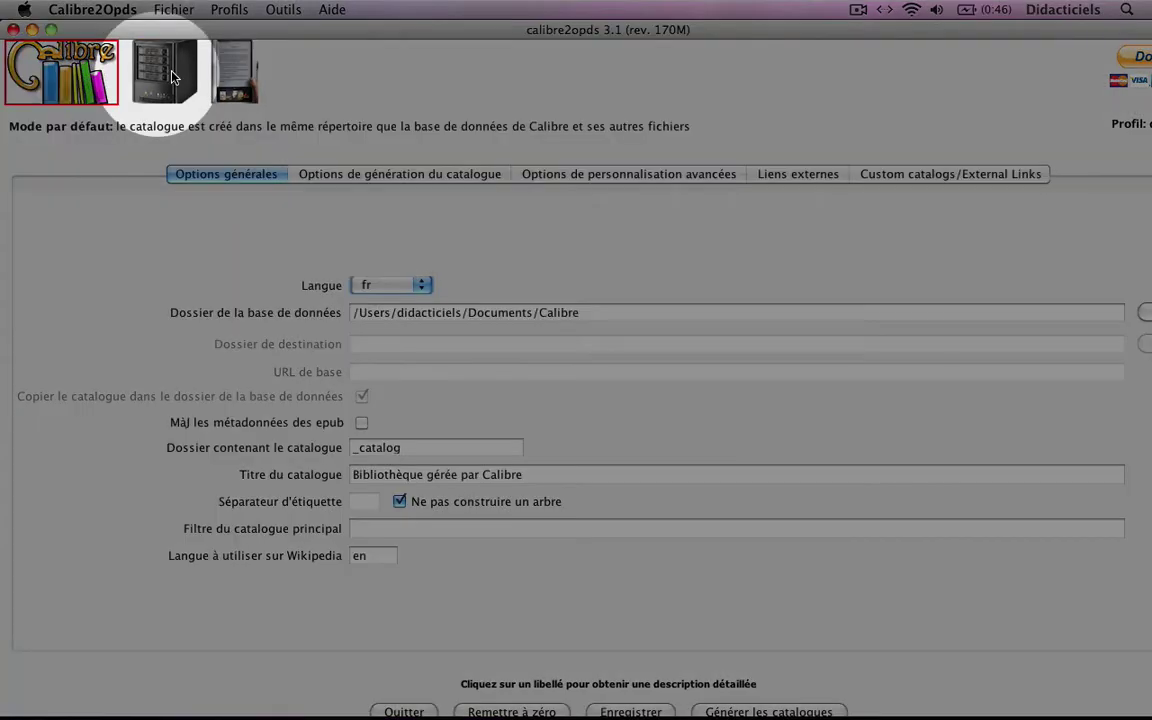
pyautogui.click(170, 76)
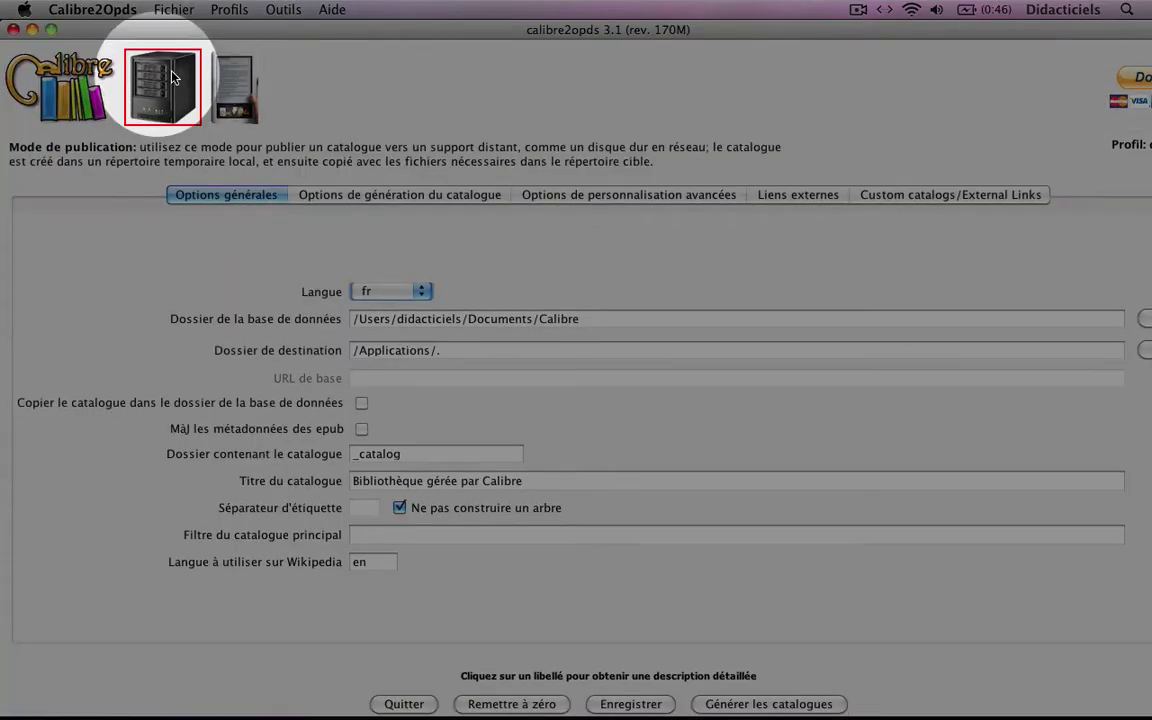
pyautogui.click(231, 90)
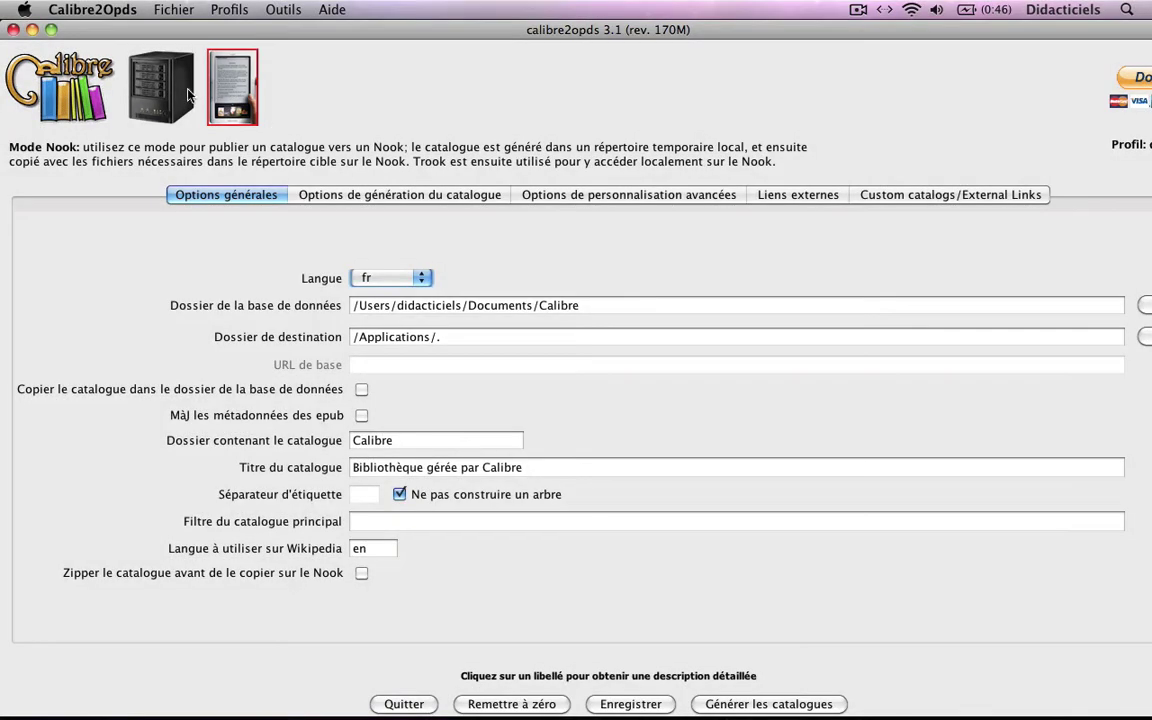
pyautogui.click(160, 90)
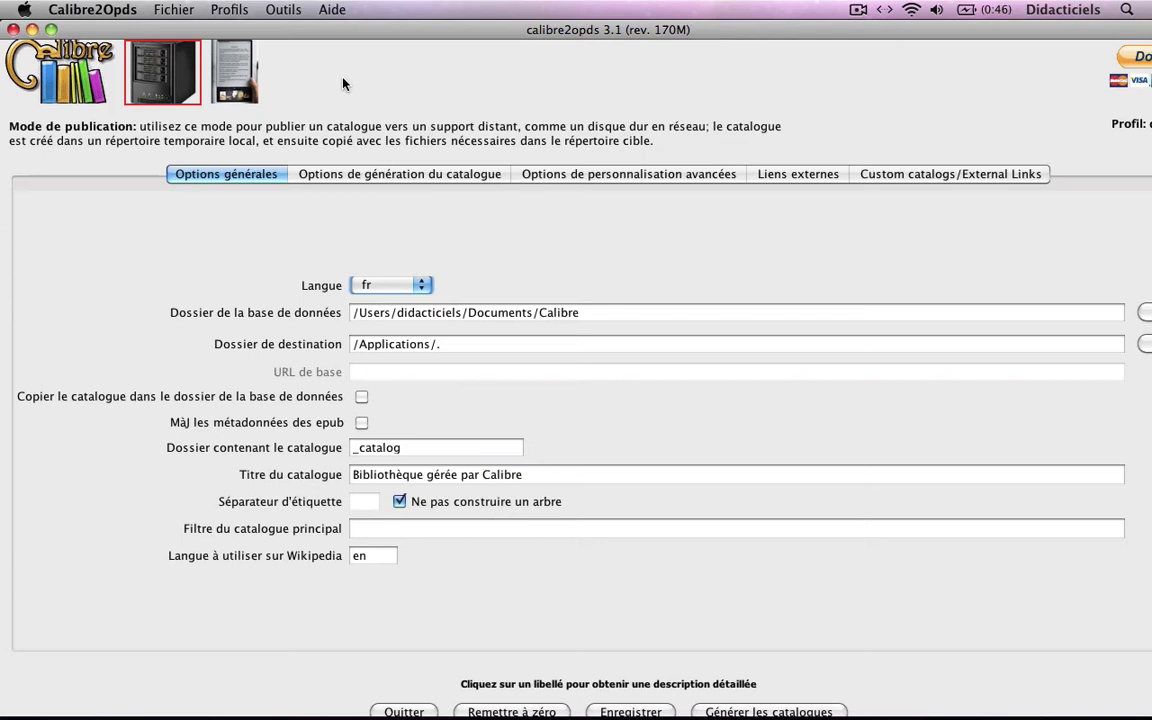
pyautogui.moveTo(398, 32)
pyautogui.mouseDown()
pyautogui.moveTo(336, 34)
pyautogui.moveTo(390, 34)
pyautogui.mouseUp()
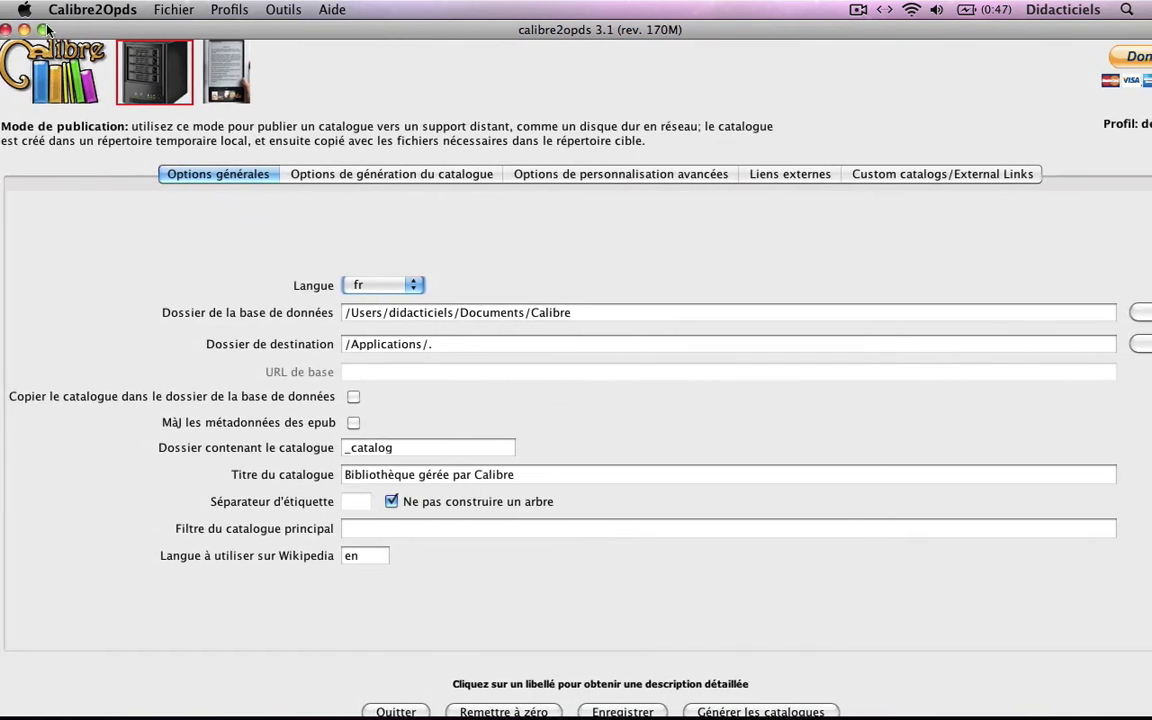
pyautogui.click(44, 29)
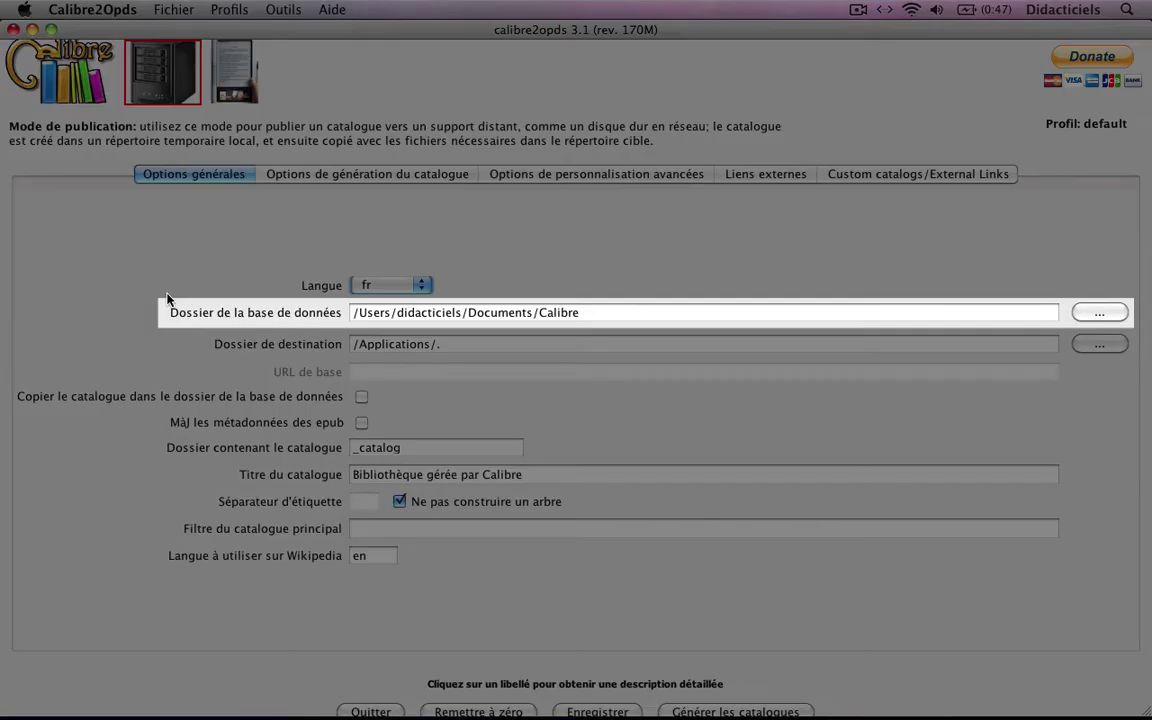
# - Set the database folder to the Calibre library at /Users/didacticiels/Documents/Calibre
pyautogui.click(1099, 312)
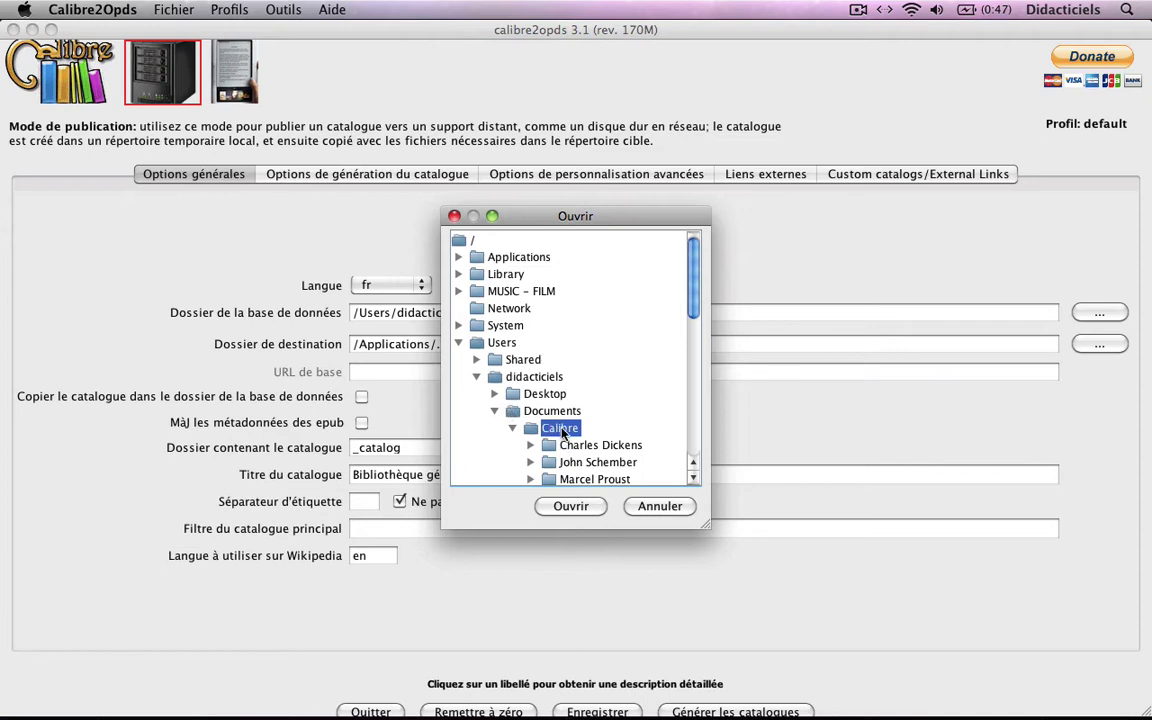
pyautogui.click(573, 509)
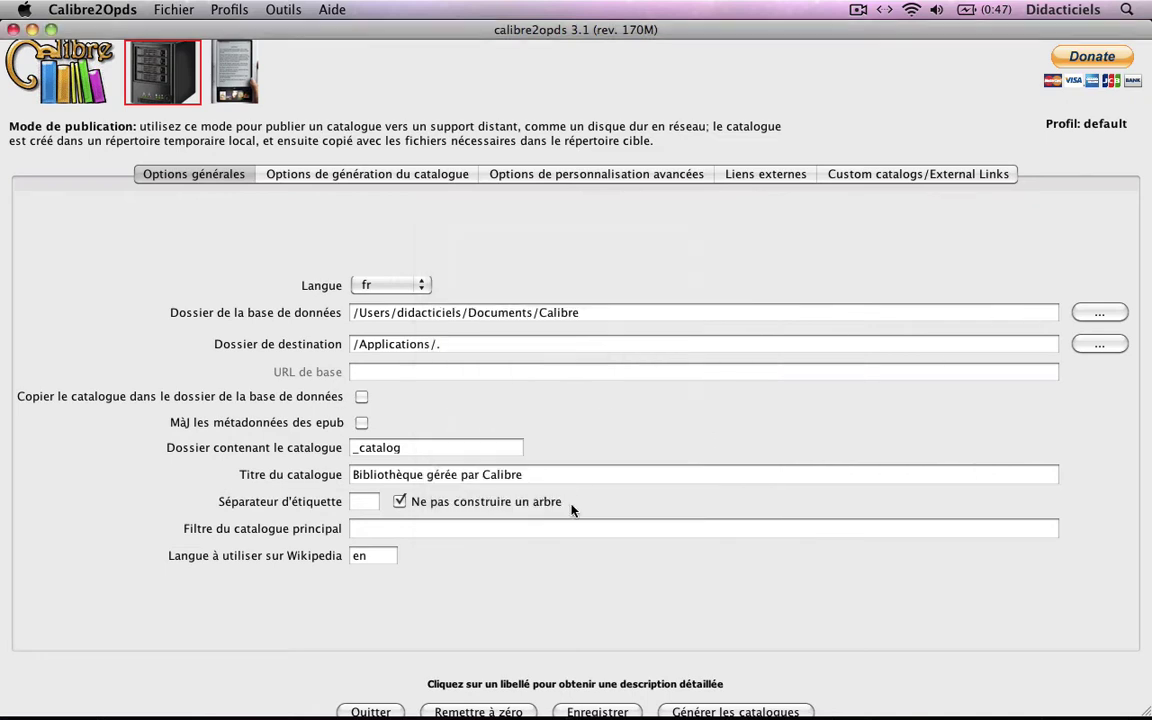
pyautogui.click(808, 411)
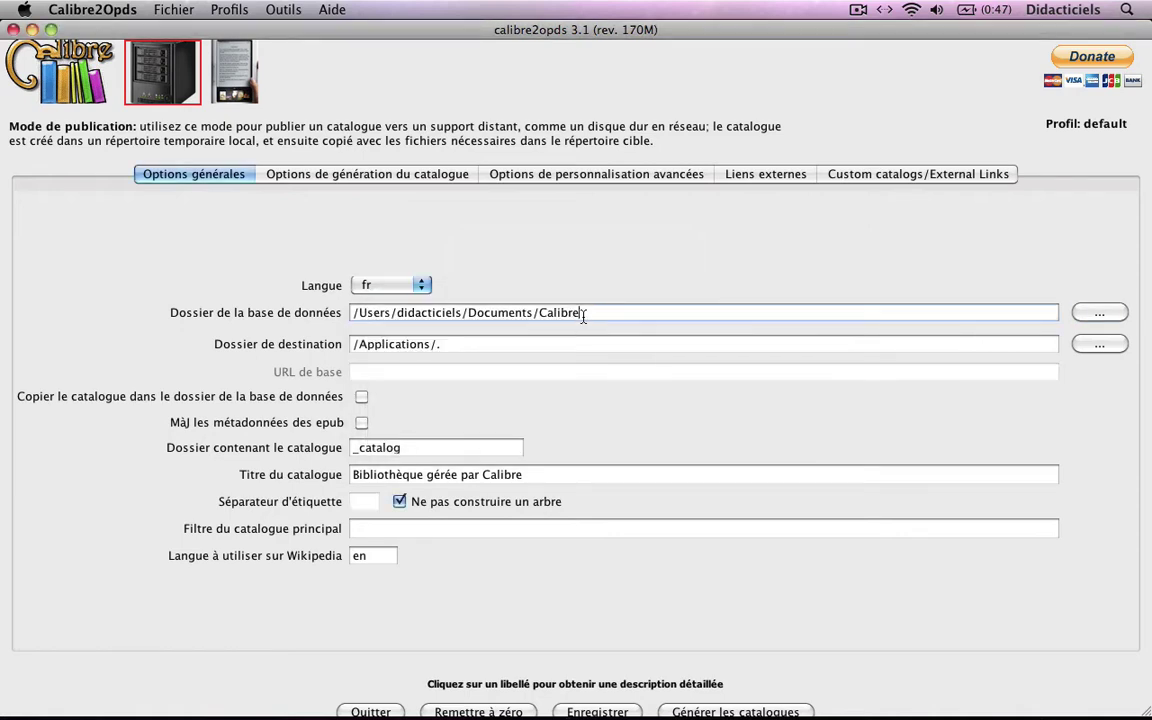
pyautogui.moveTo(581, 313); pyautogui.dragTo(346, 313)
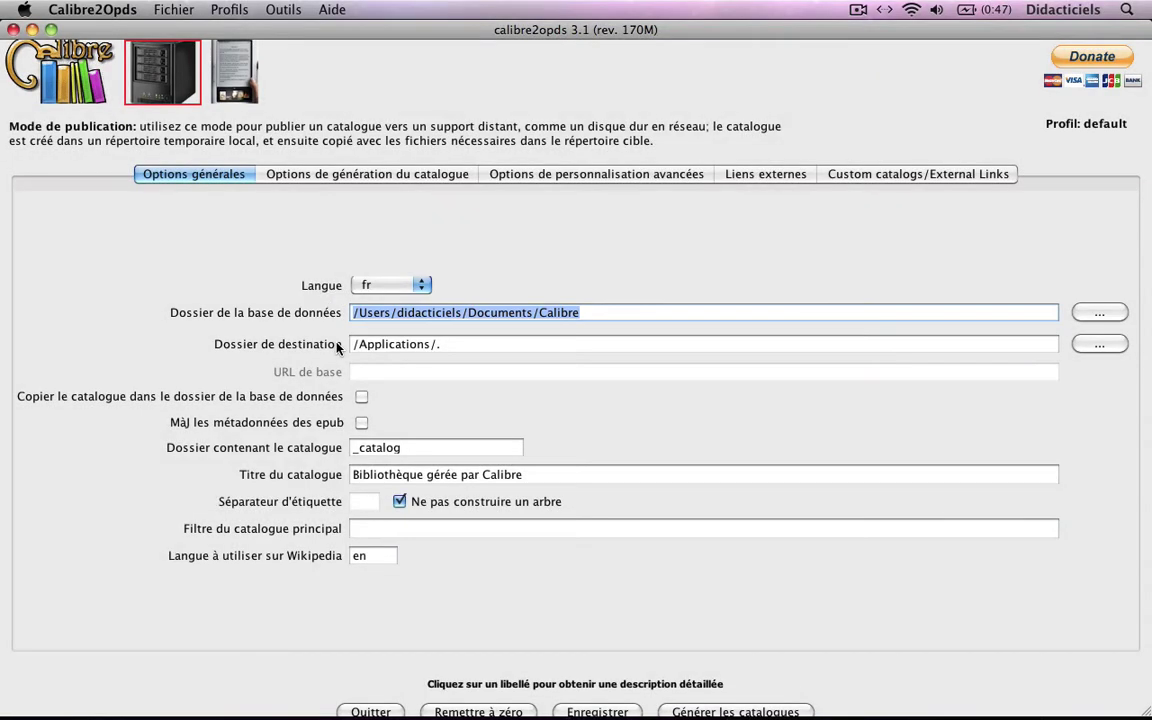
# - Create a folder named "ma bibliothèque" on the NO NAME volume while choosing the catalogue's destination folder
pyautogui.moveTo(337, 346)
pyautogui.click(1104, 344)
pyautogui.press('Left')
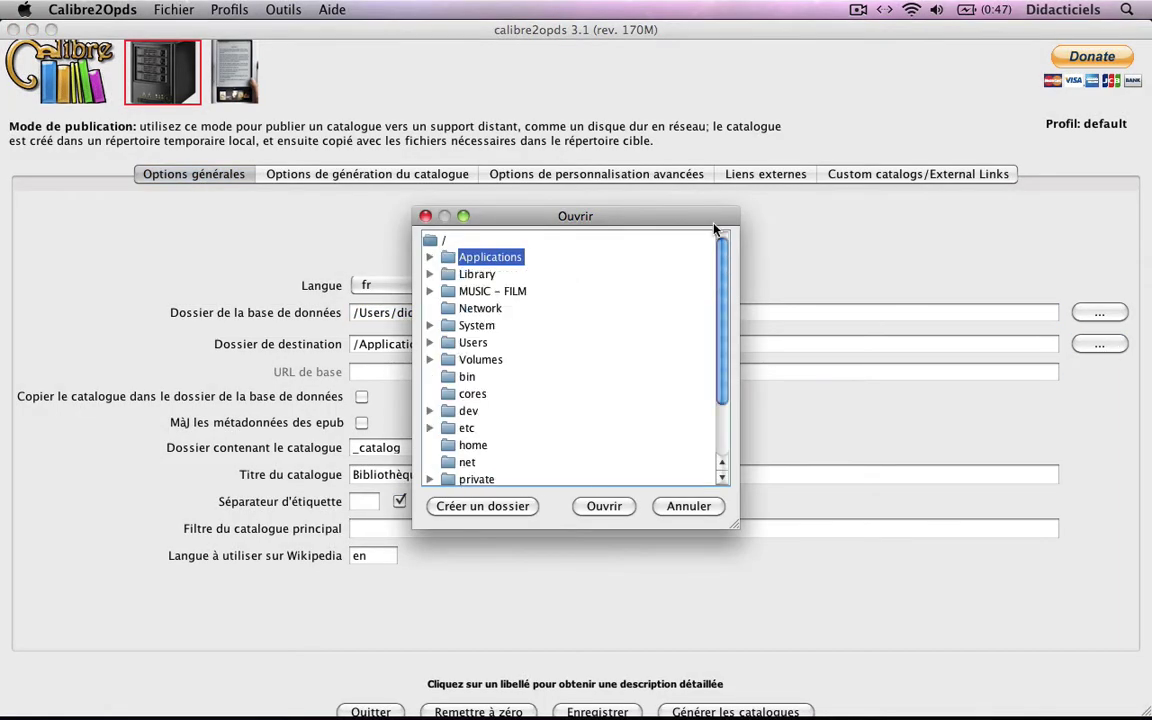
pyautogui.click(430, 360)
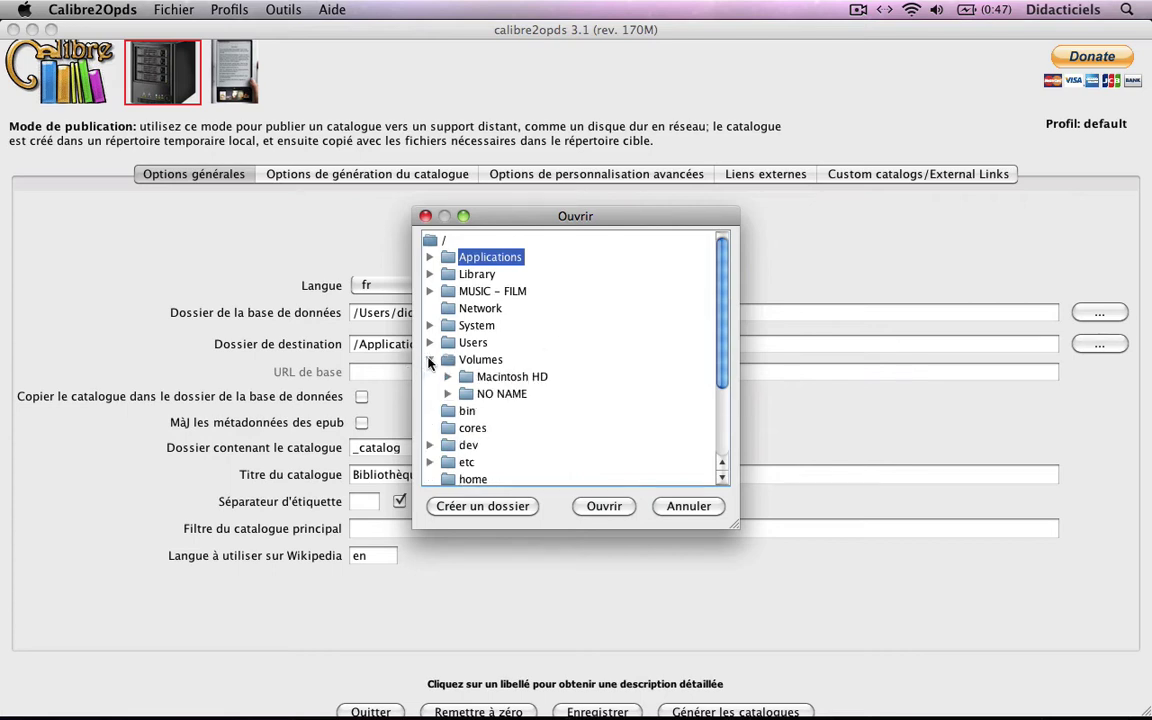
pyautogui.doubleClick(503, 395)
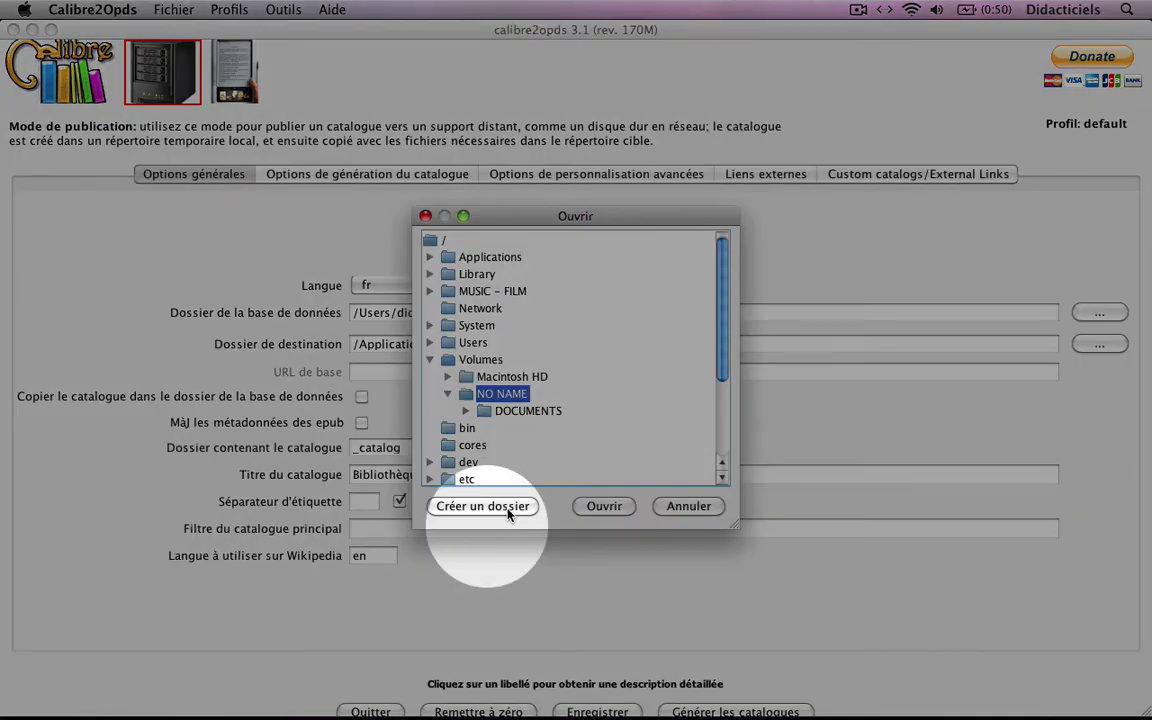
pyautogui.click(509, 512)
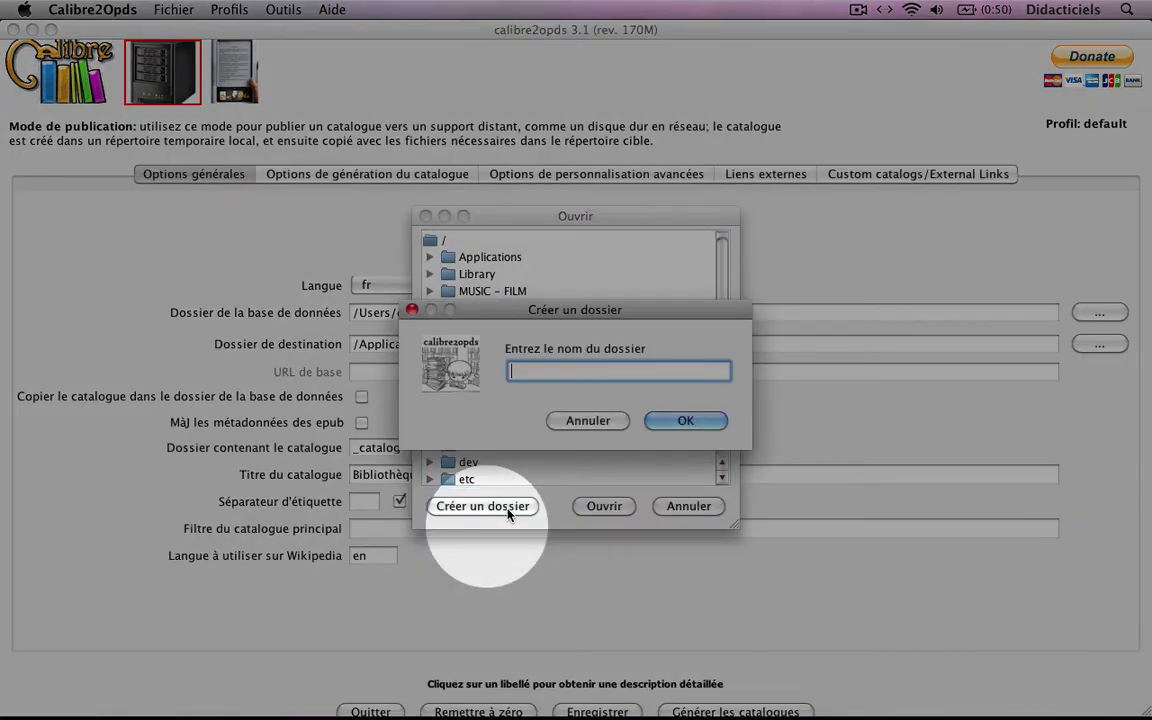
pyautogui.write('ma bibliothèque')
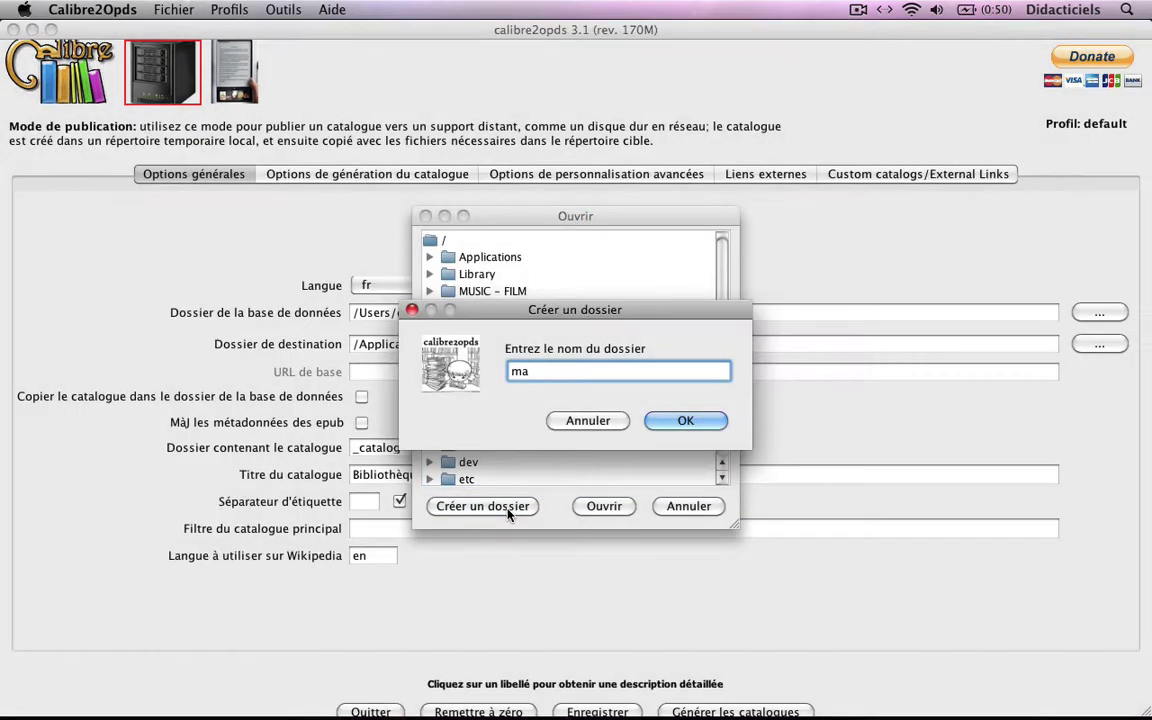
pyautogui.click(685, 422)
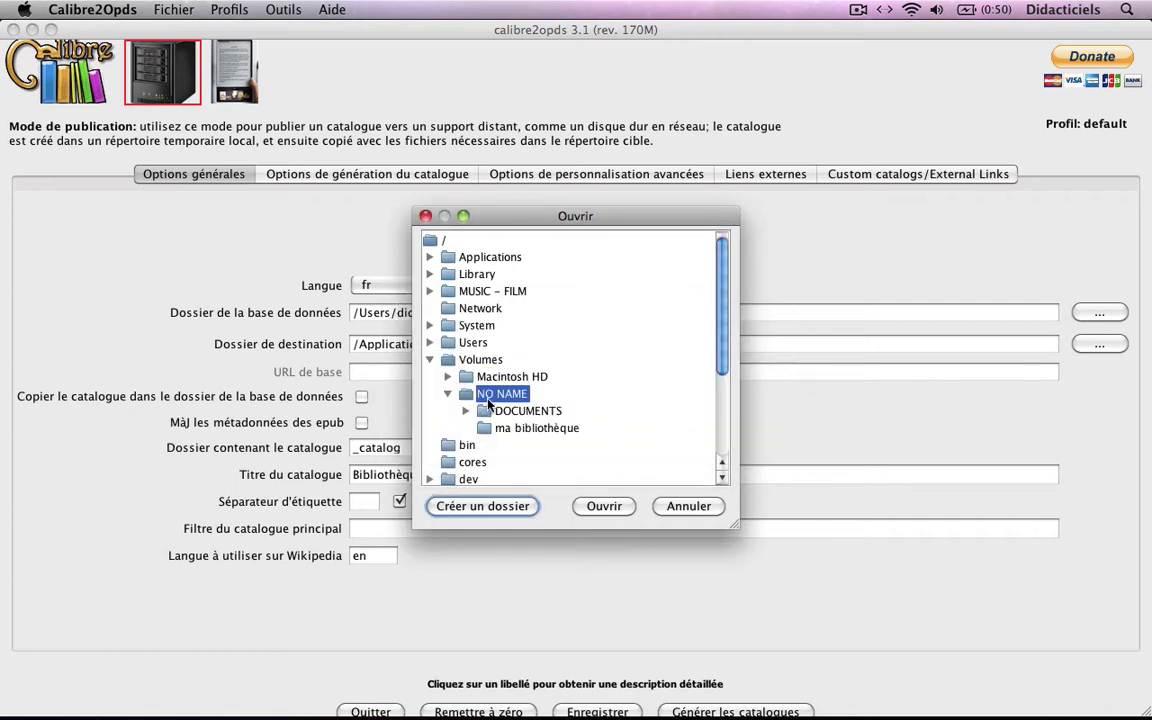
# - Set the "ma bibliothèque" folder on the NO NAME volume as the destination folder
pyautogui.click(494, 431)
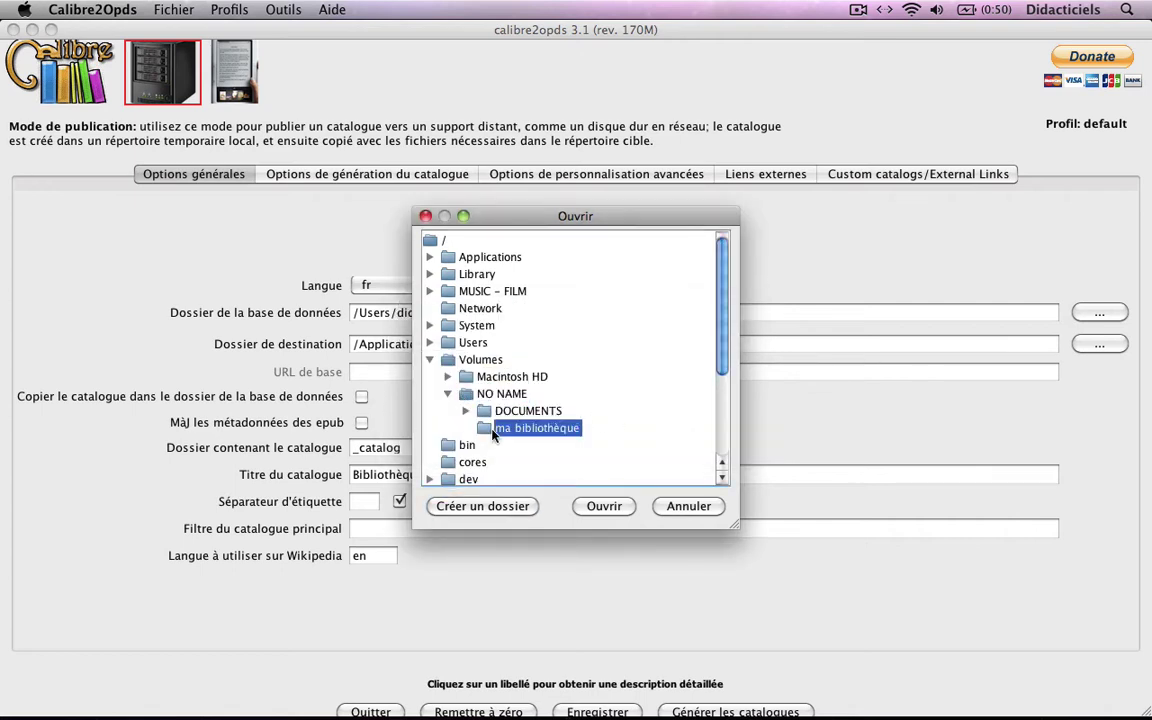
pyautogui.click(604, 507)
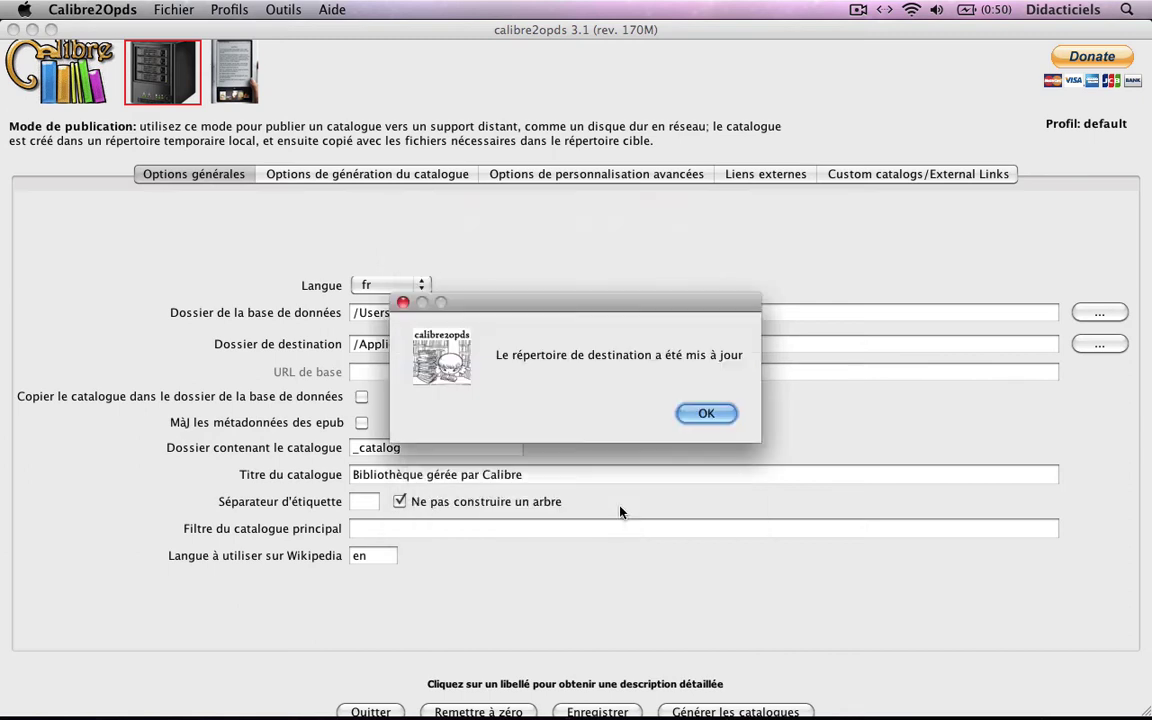
pyautogui.click(704, 414)
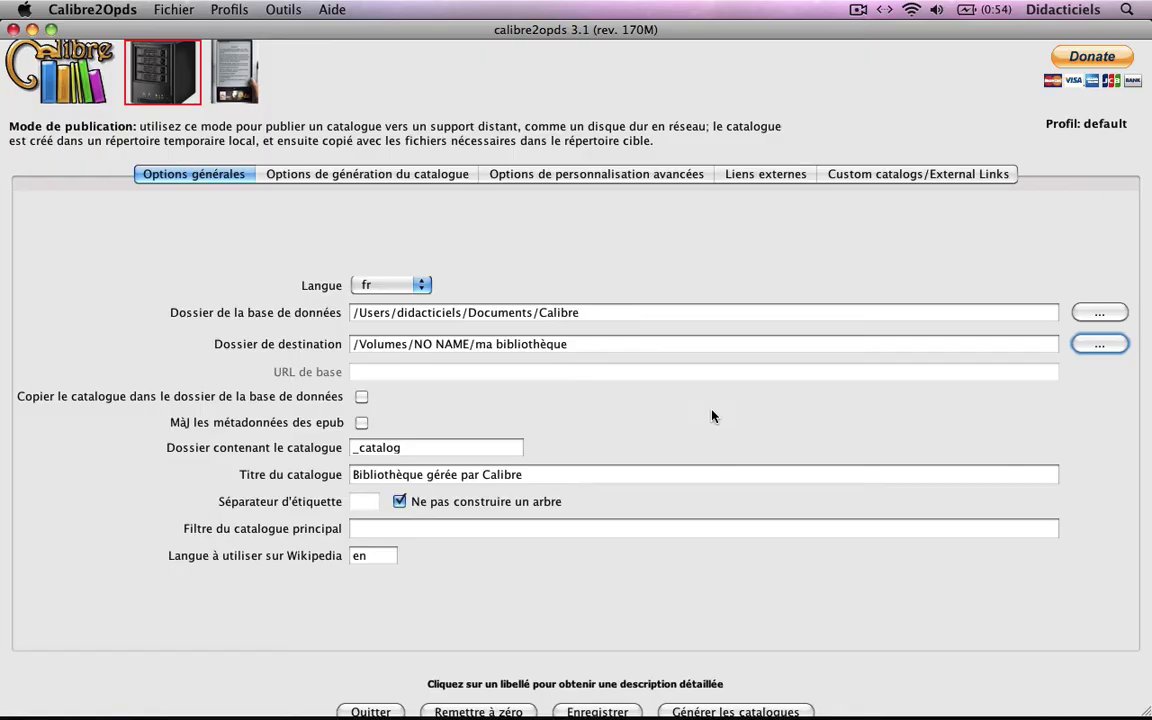
# - Enable "MàJ les métadonnées des epub" and disable "Ne pas générer de catalogue HTML" in the catalogue generation options
pyautogui.press('Tab')
pyautogui.press('Tab')
pyautogui.press('space')
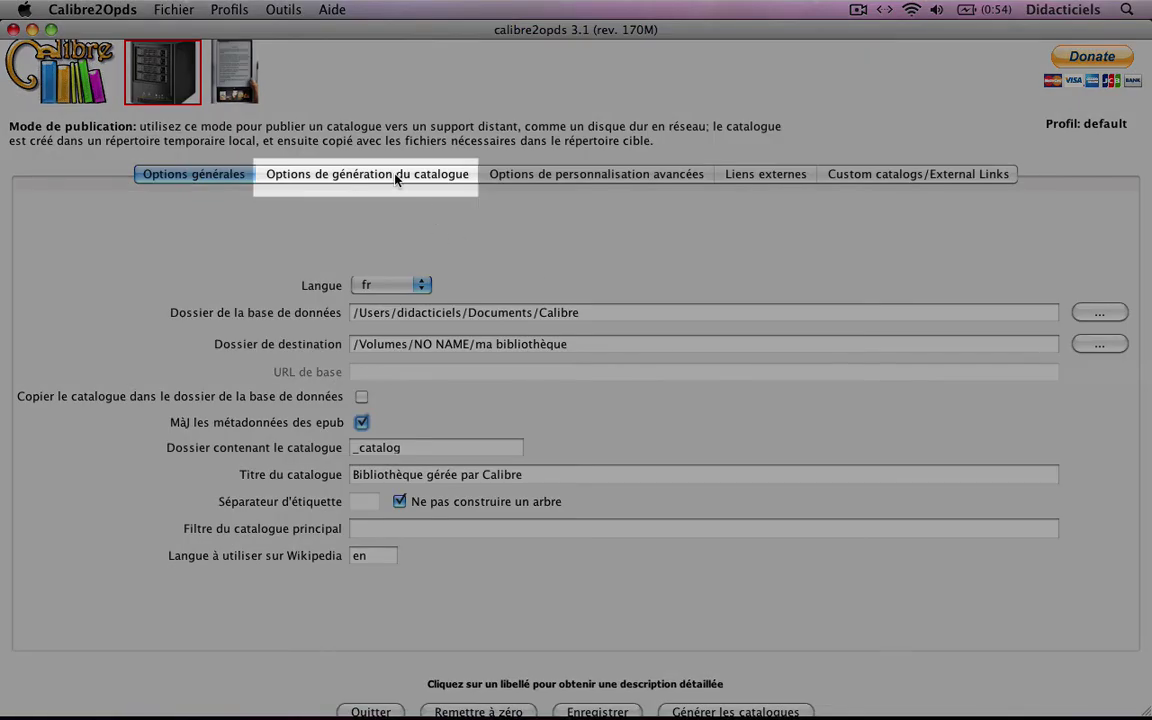
pyautogui.click(396, 176)
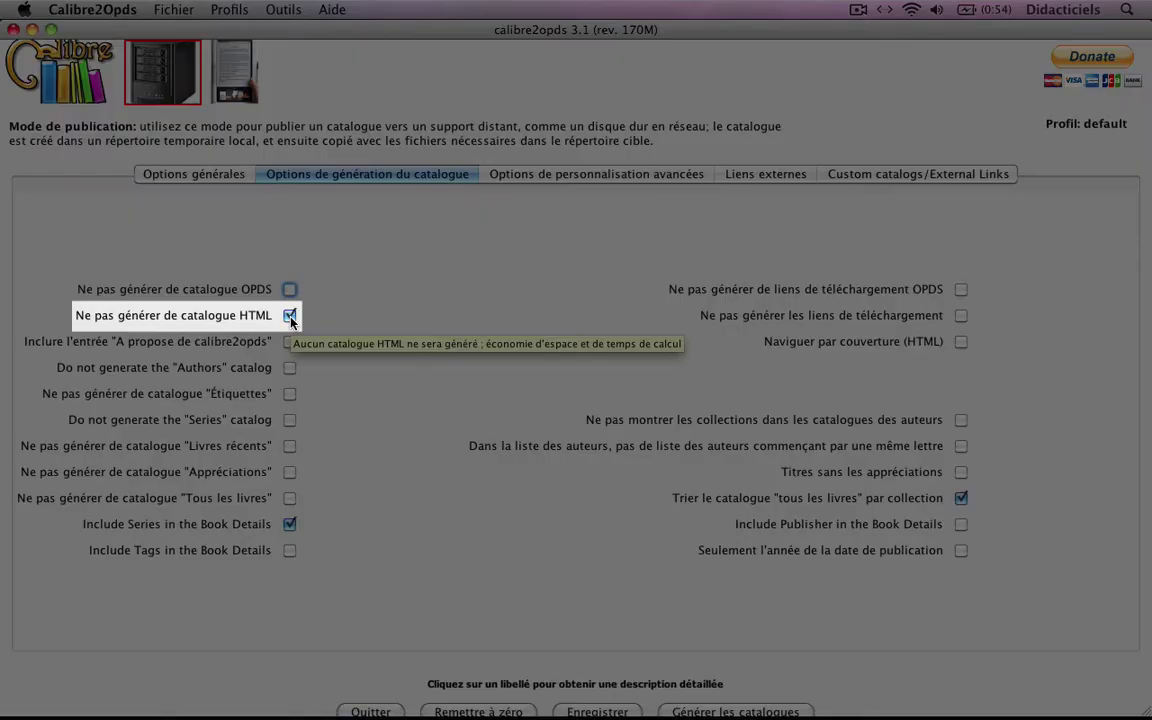
pyautogui.click(290, 317)
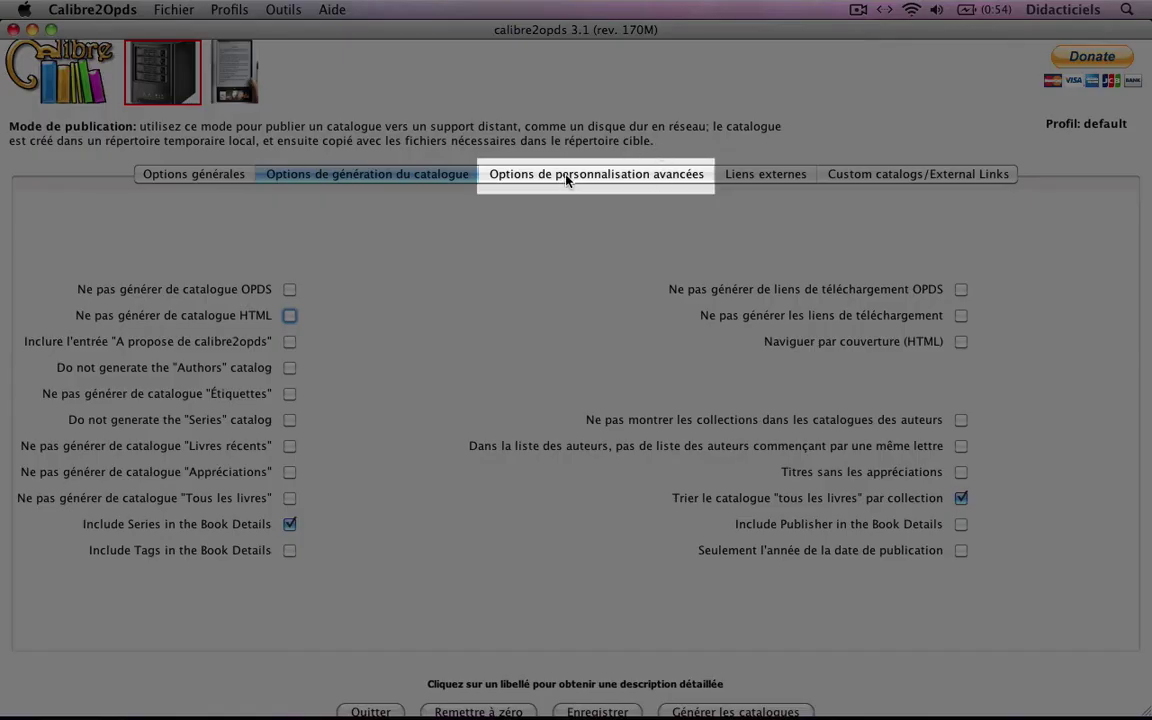
# - Add MOBI to the included formats in the advanced customization options so the list reads EPUB,PDB,PDF,MOBI
pyautogui.click(565, 176)
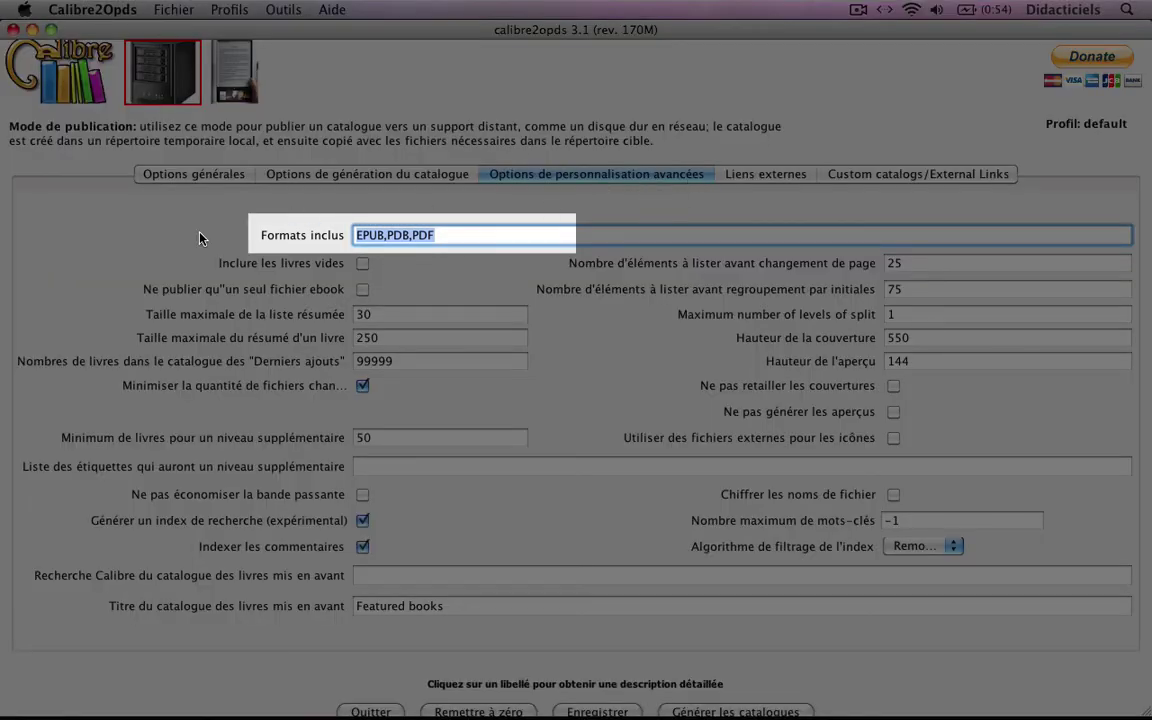
pyautogui.click(461, 235)
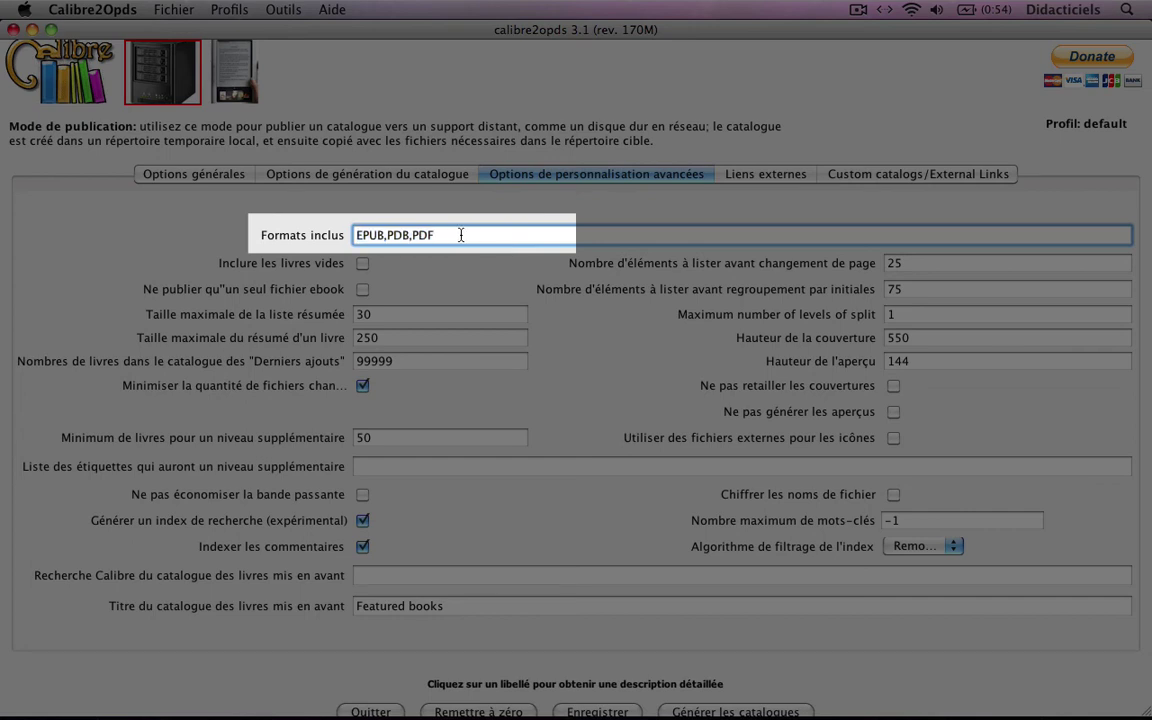
pyautogui.write(',MOBI')
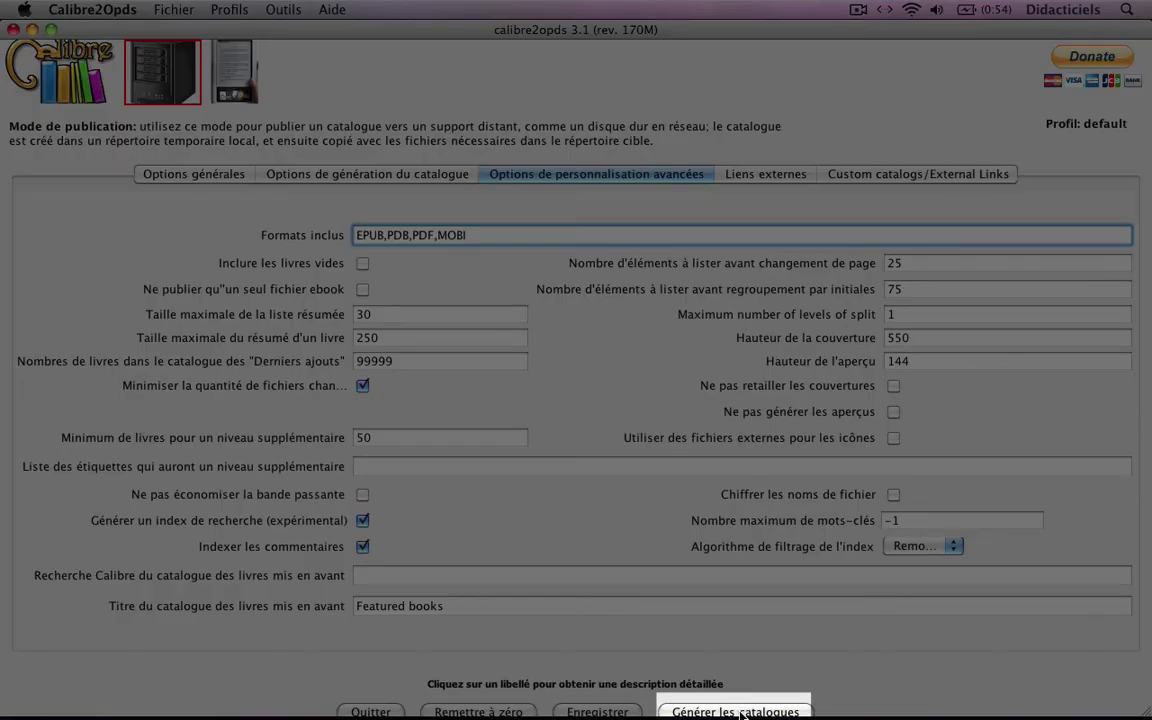
# - Generate the catalogues, agreeing to replace the contents of the destination folder
pyautogui.click(736, 711)
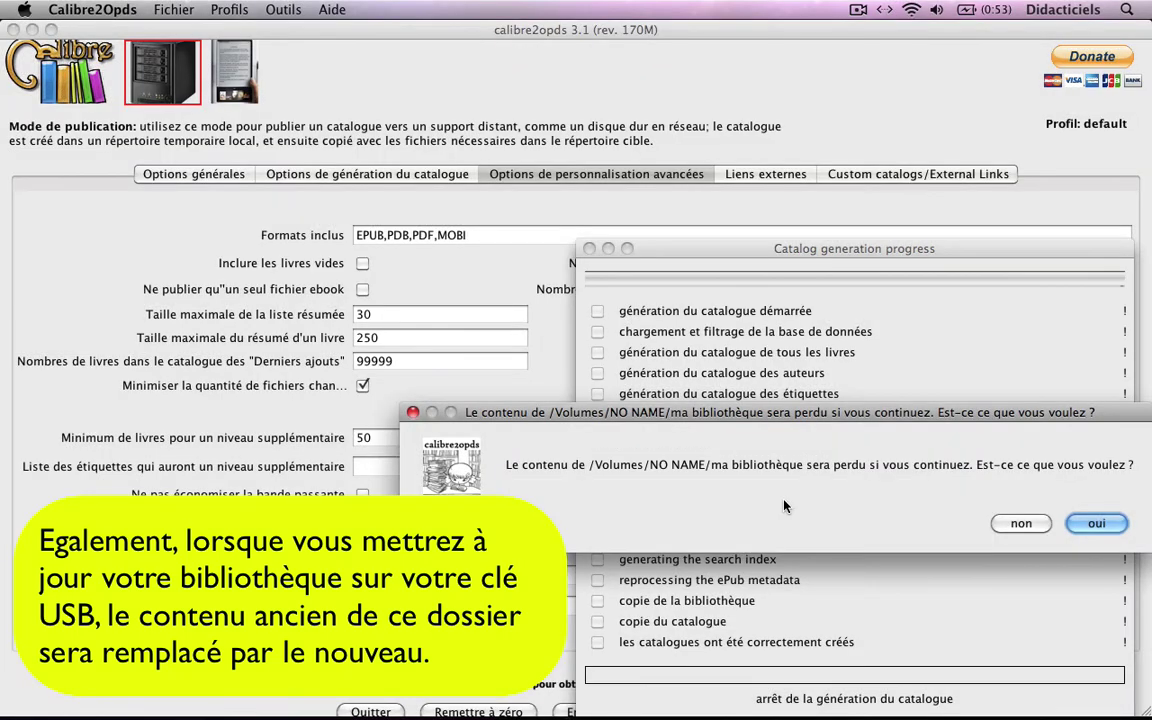
pyautogui.click(1097, 523)
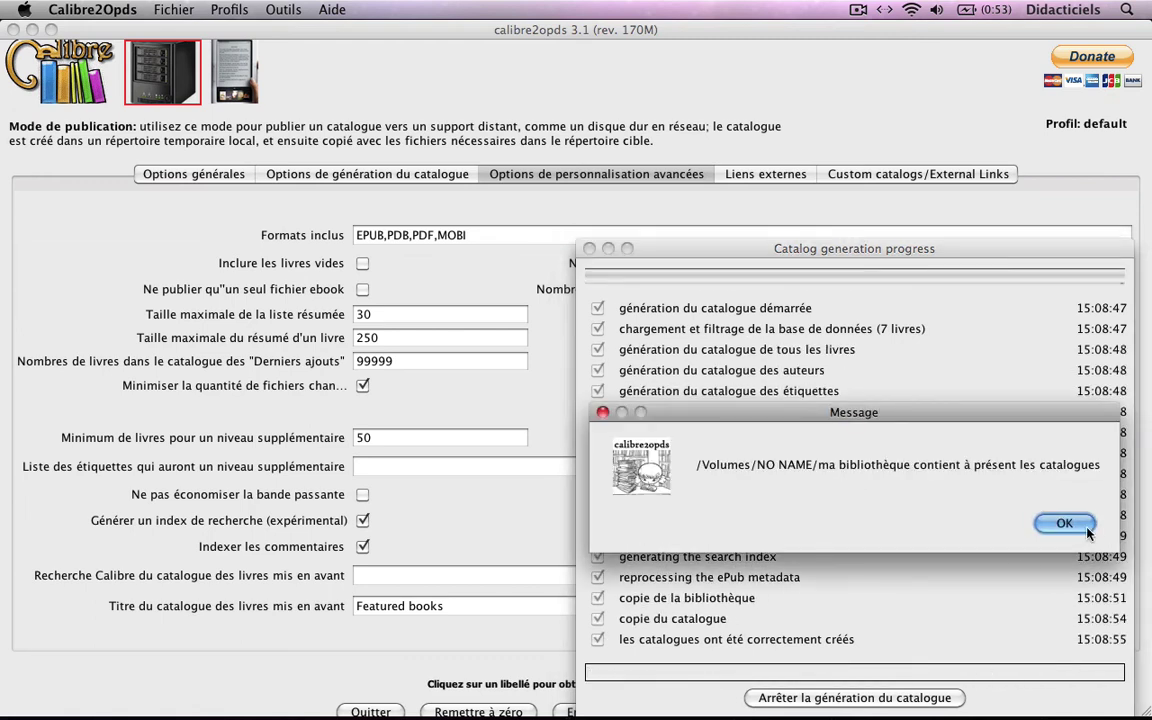
pyautogui.click(1068, 525)
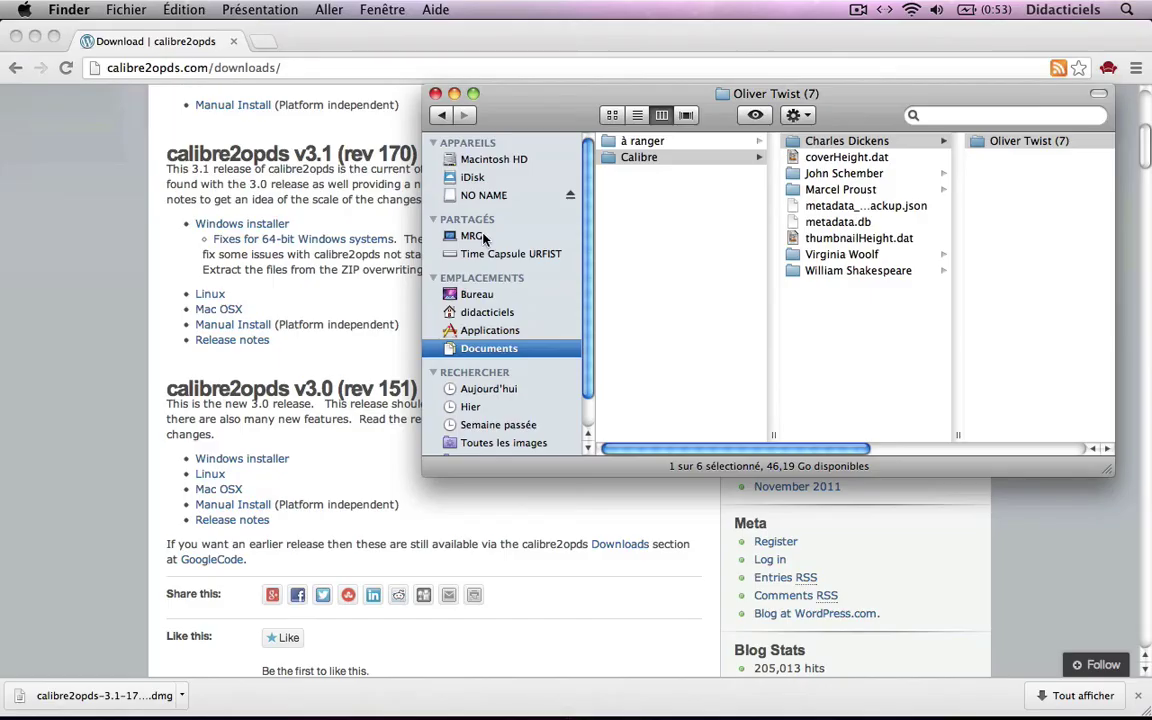
# - Switch to the Finder and show the contents of the "ma bibliothèque" folder on the NO NAME volume
pyautogui.click(480, 196)
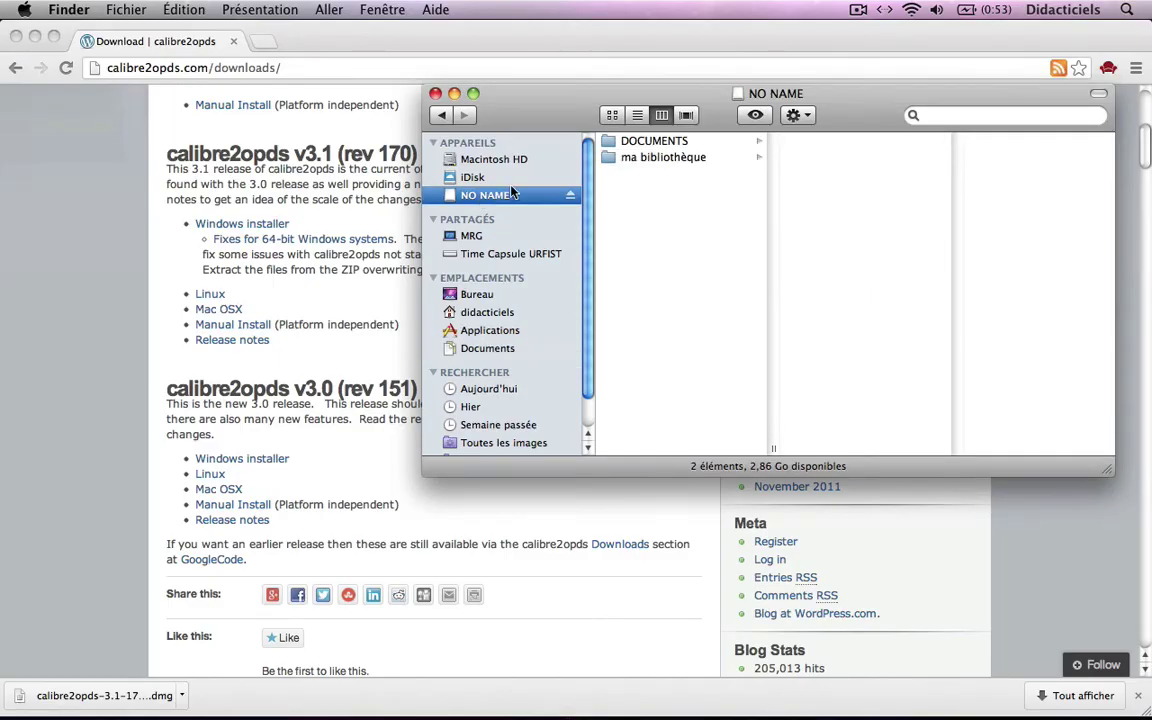
pyautogui.click(647, 162)
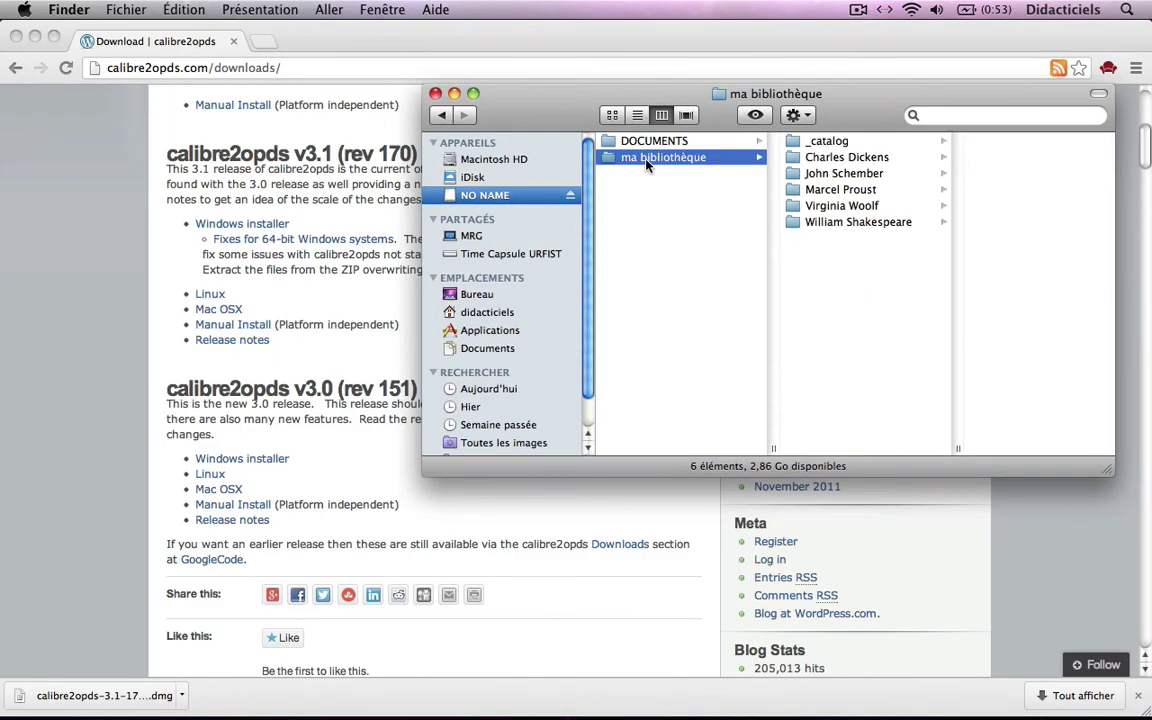
# - Open index.html from the _catalog folder of "ma bibliothèque" in the browser and look over the catalogue's home page
pyautogui.click(828, 142)
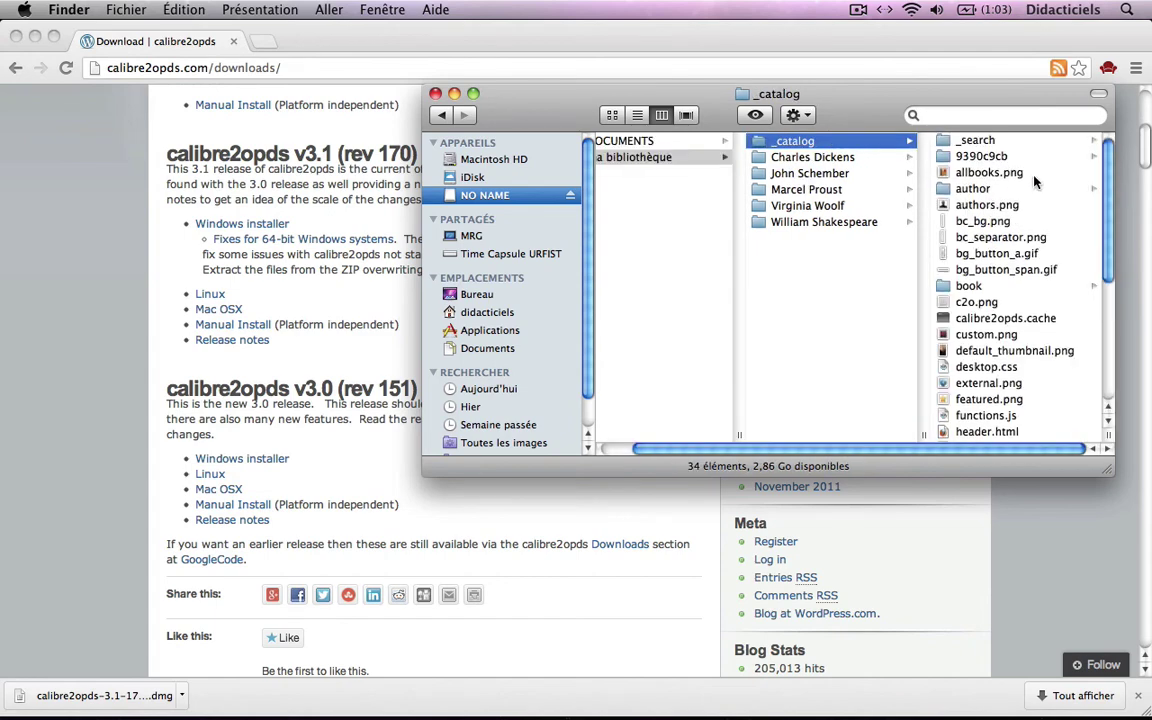
pyautogui.scroll(-5, 1035, 181)
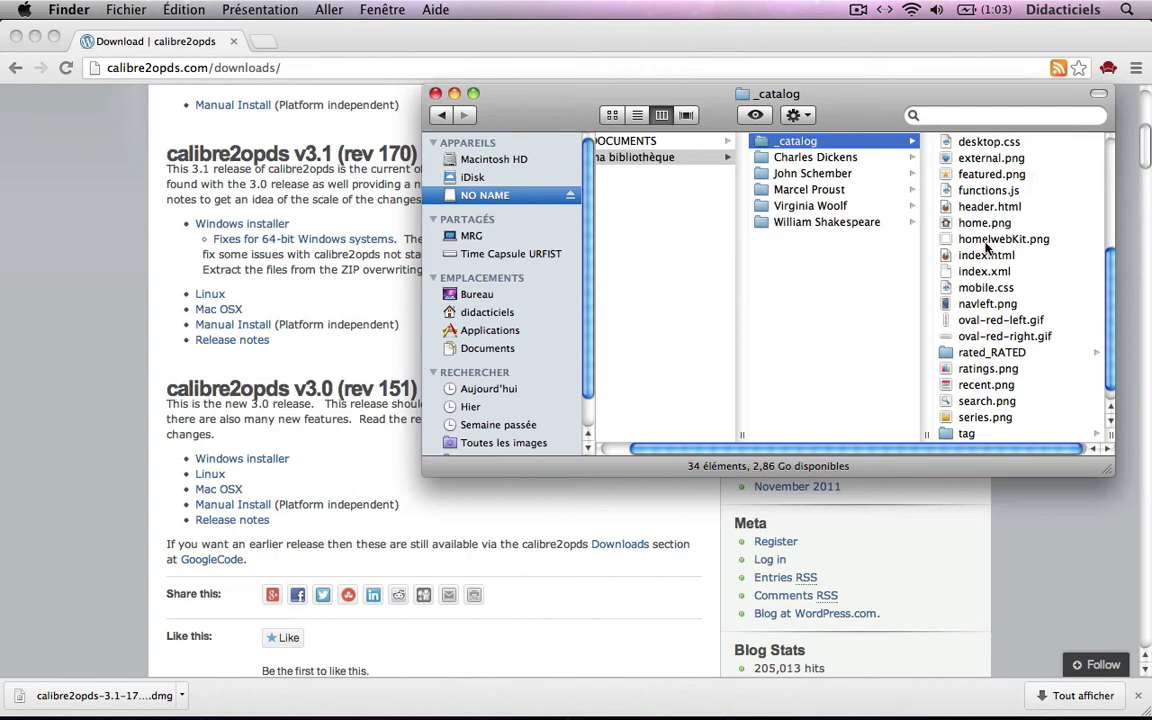
pyautogui.click(985, 256)
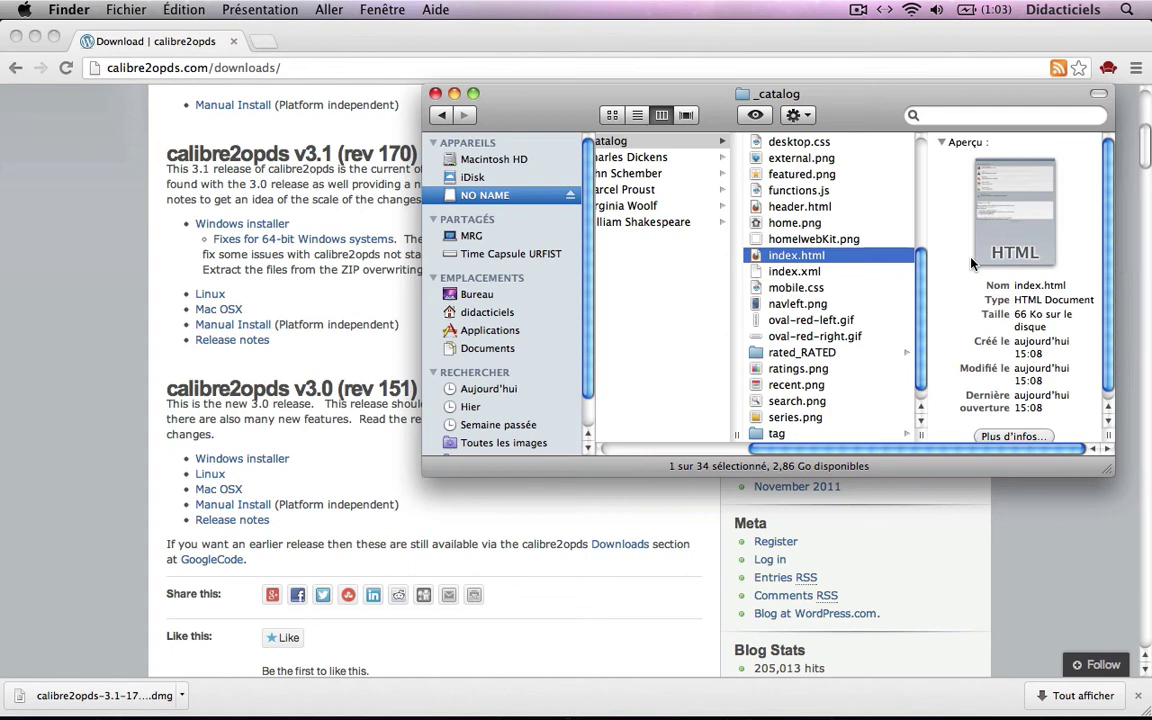
pyautogui.doubleClick(806, 257)
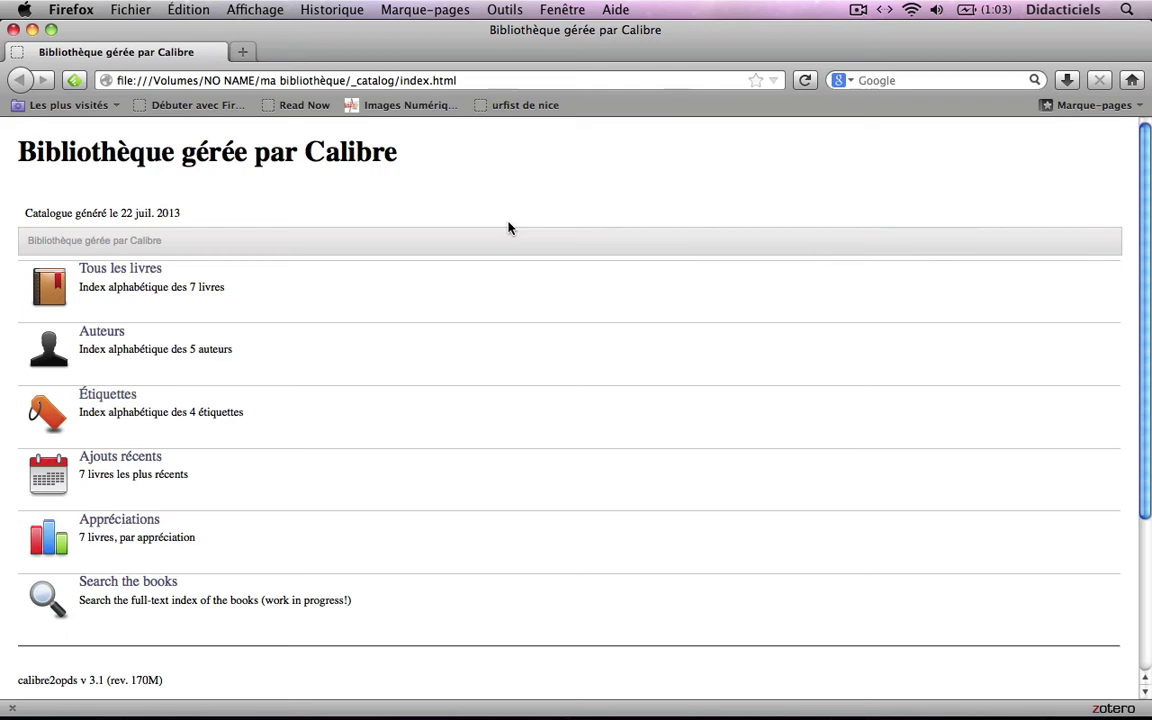
pyautogui.scroll(-3, 393, 287)
pyautogui.scroll(3, 393, 287)
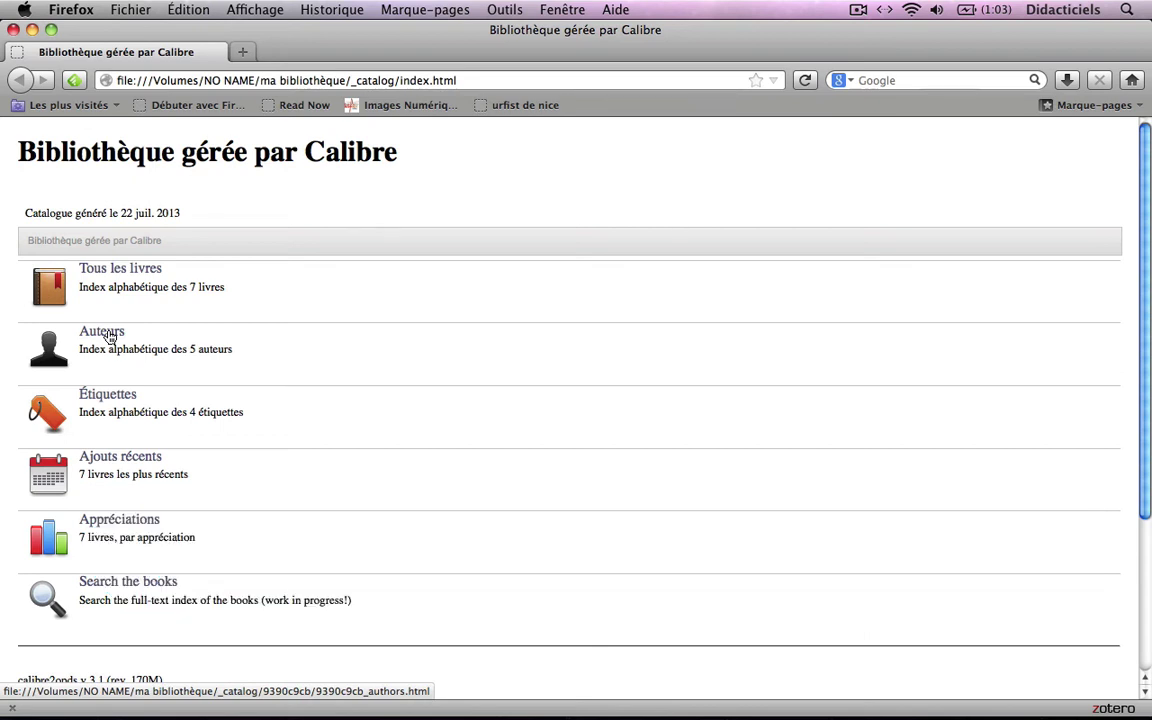
# - Through the catalogue's author index, open the EPUB of Marcel Proust's "A l'ombre des jeunes filles en fleurs - Première partie" and page forward
pyautogui.click(110, 336)
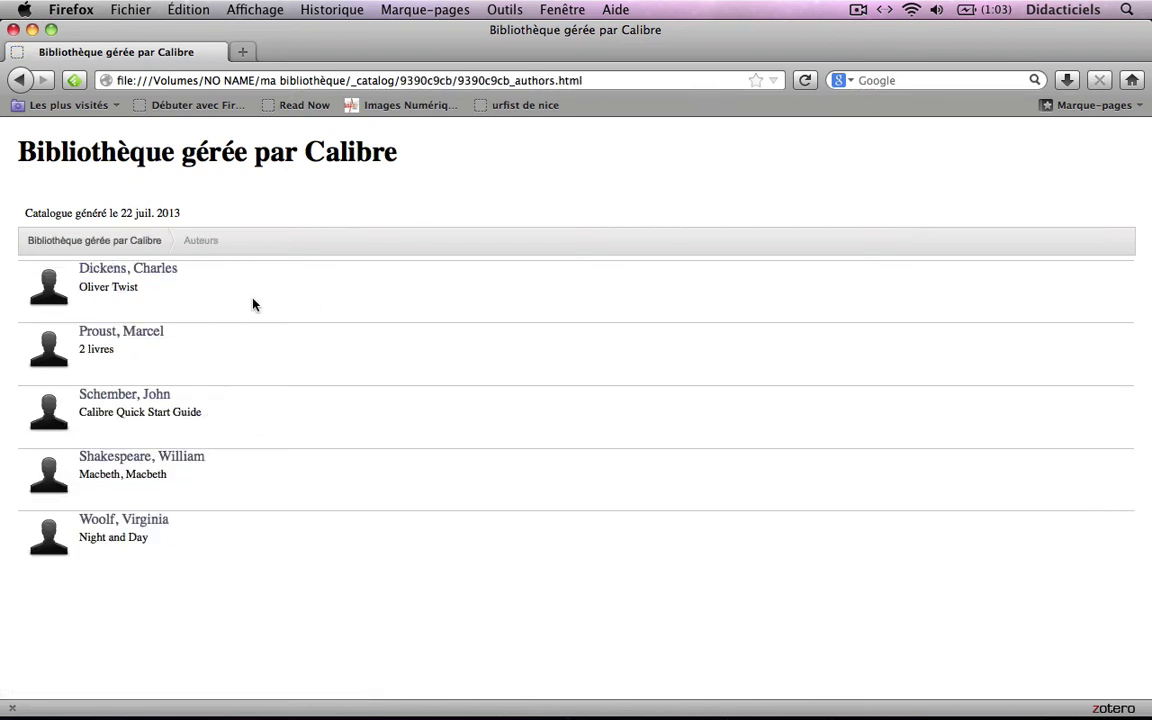
pyautogui.click(146, 332)
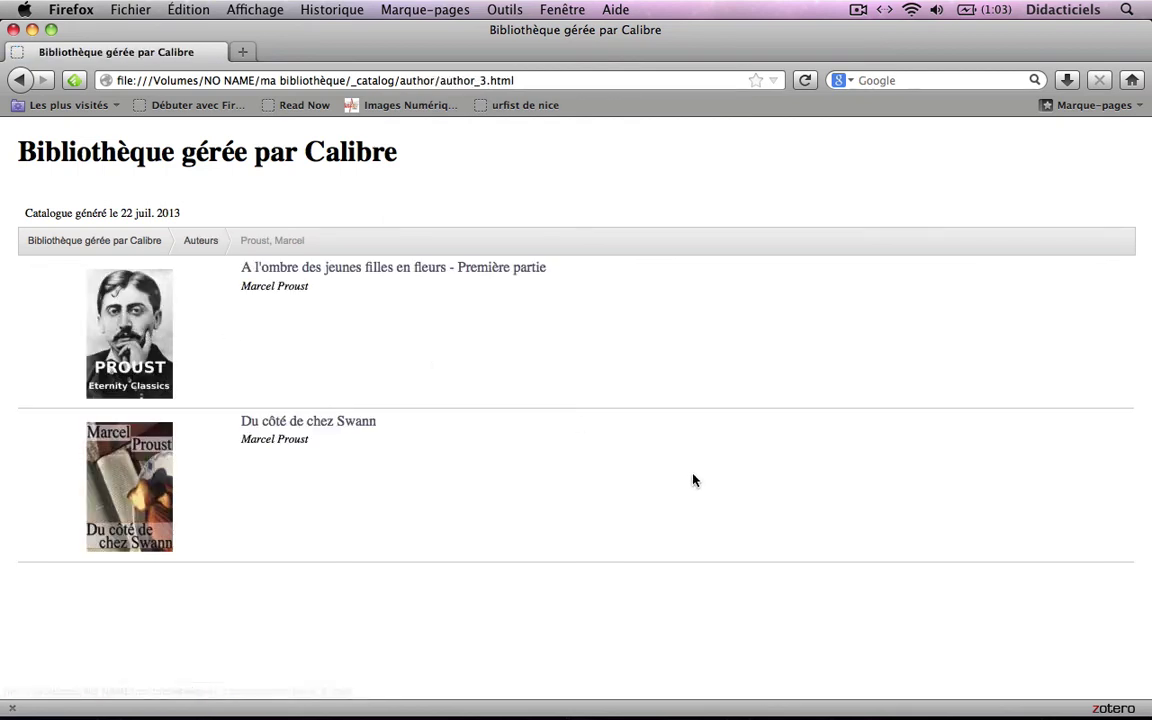
pyautogui.click(394, 270)
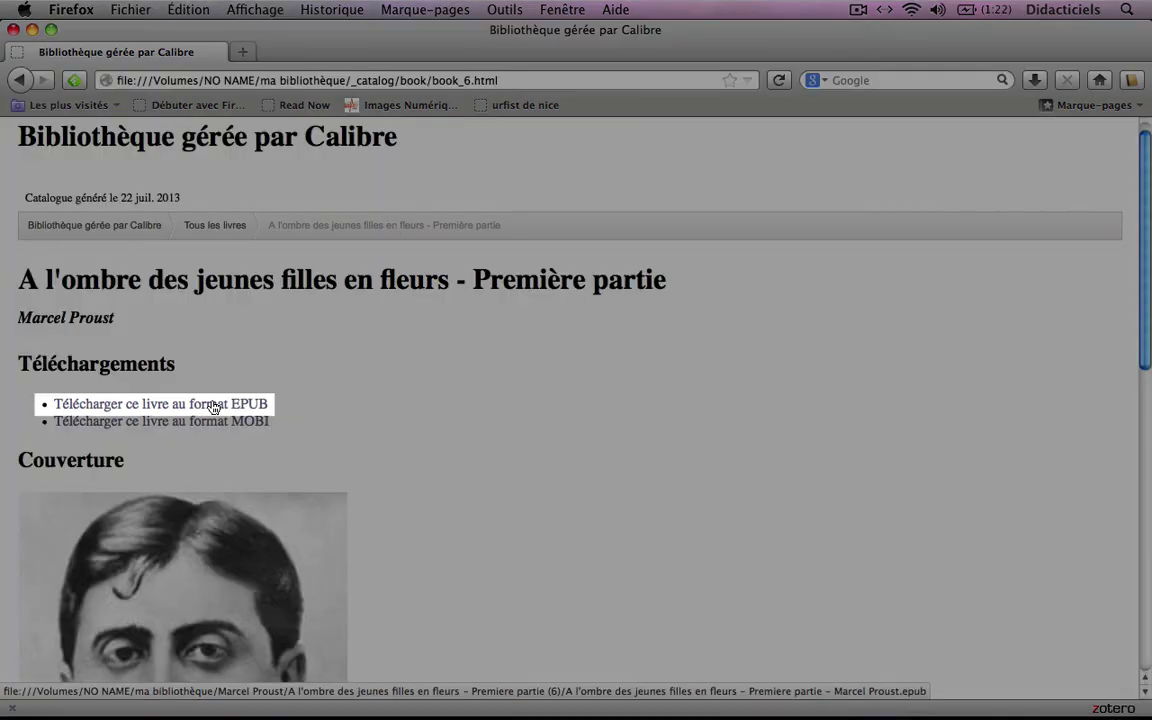
pyautogui.click(212, 406)
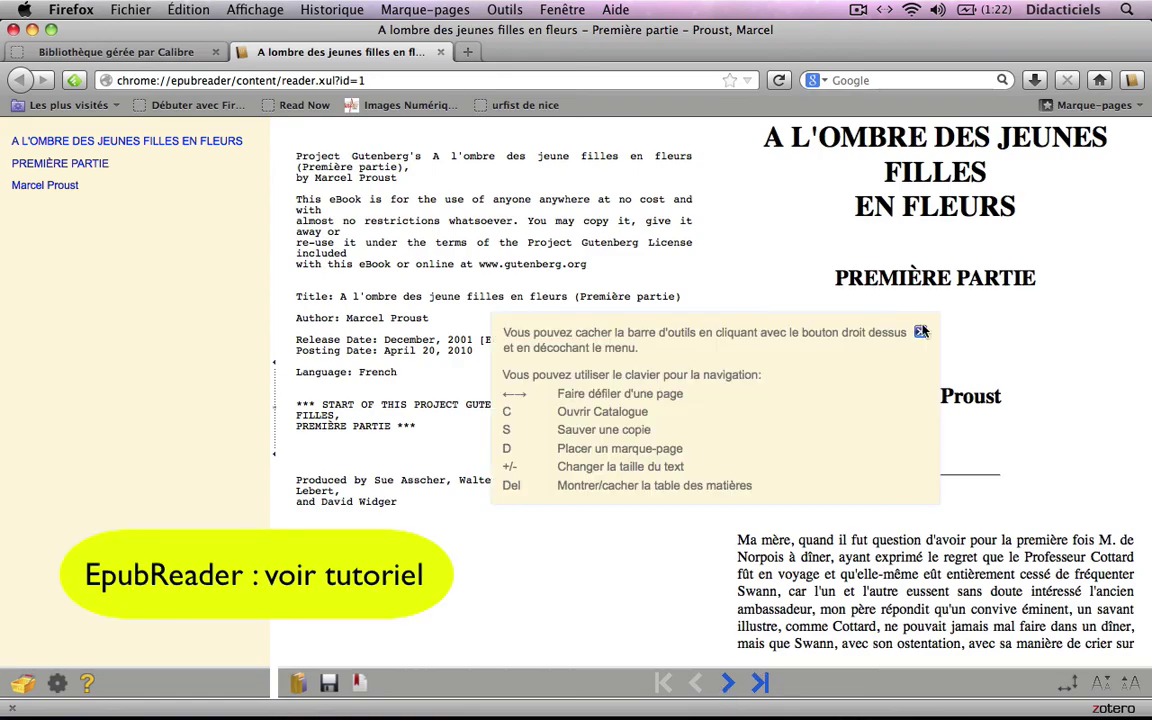
pyautogui.click(718, 685)
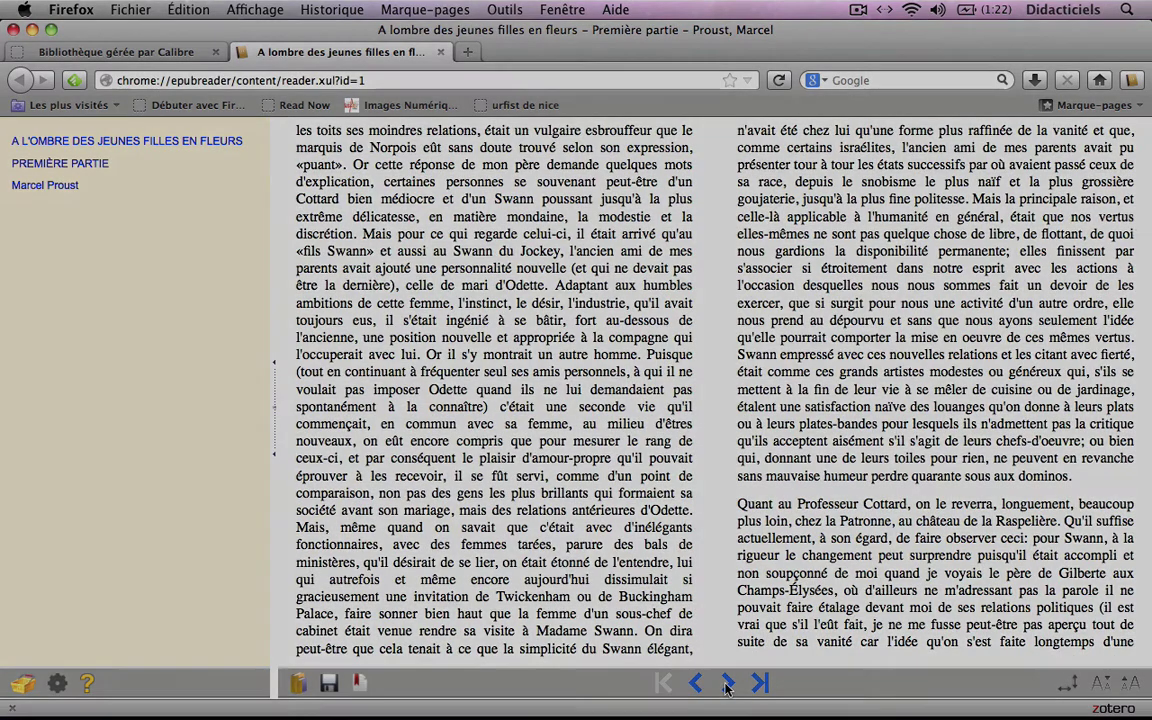